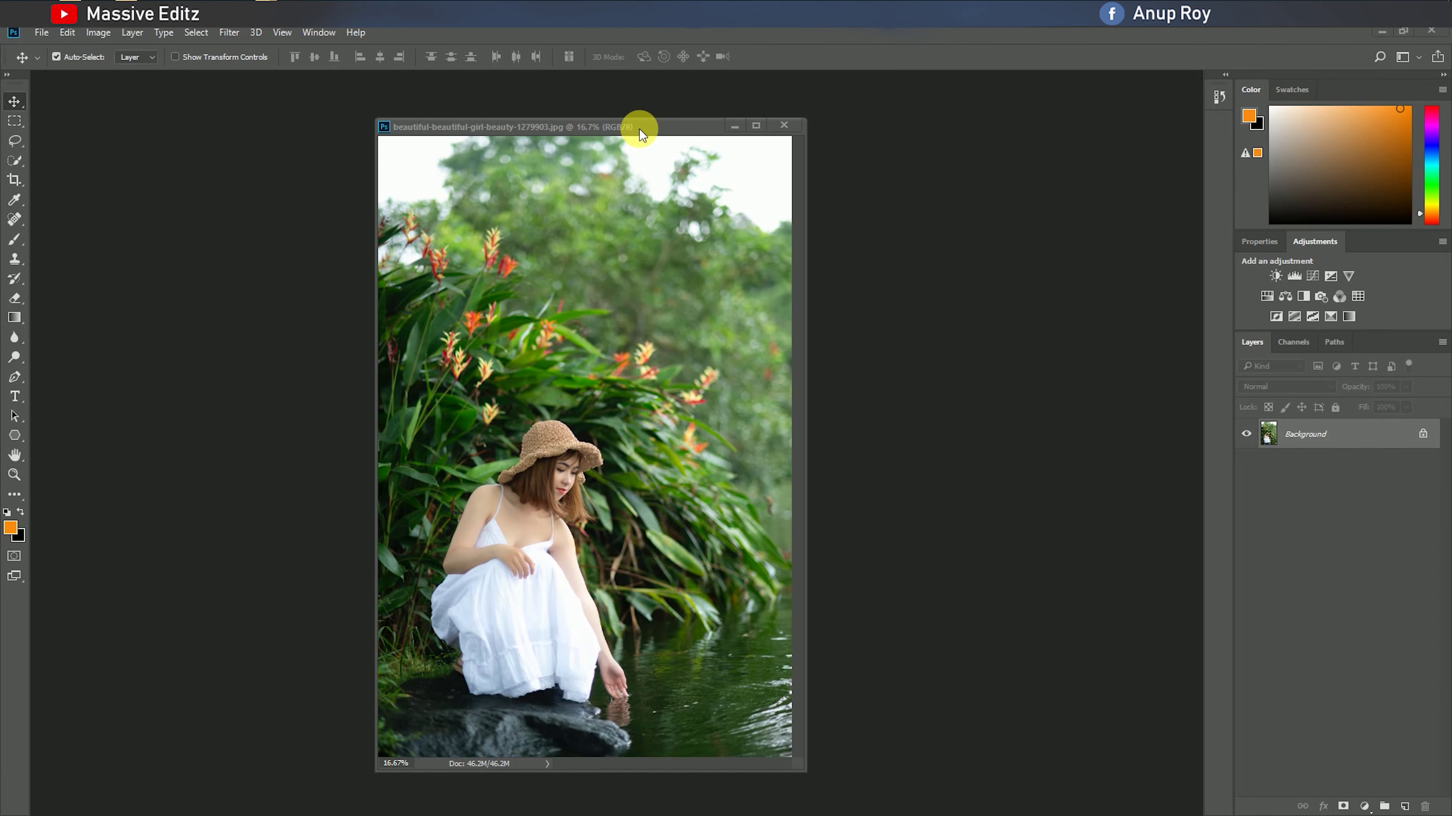
# - Dock the beautiful-beautiful-girl-beauty-1279903.jpg window as a tab in the workspace
pyautogui.moveTo(639, 129); pyautogui.dragTo(312, 77)
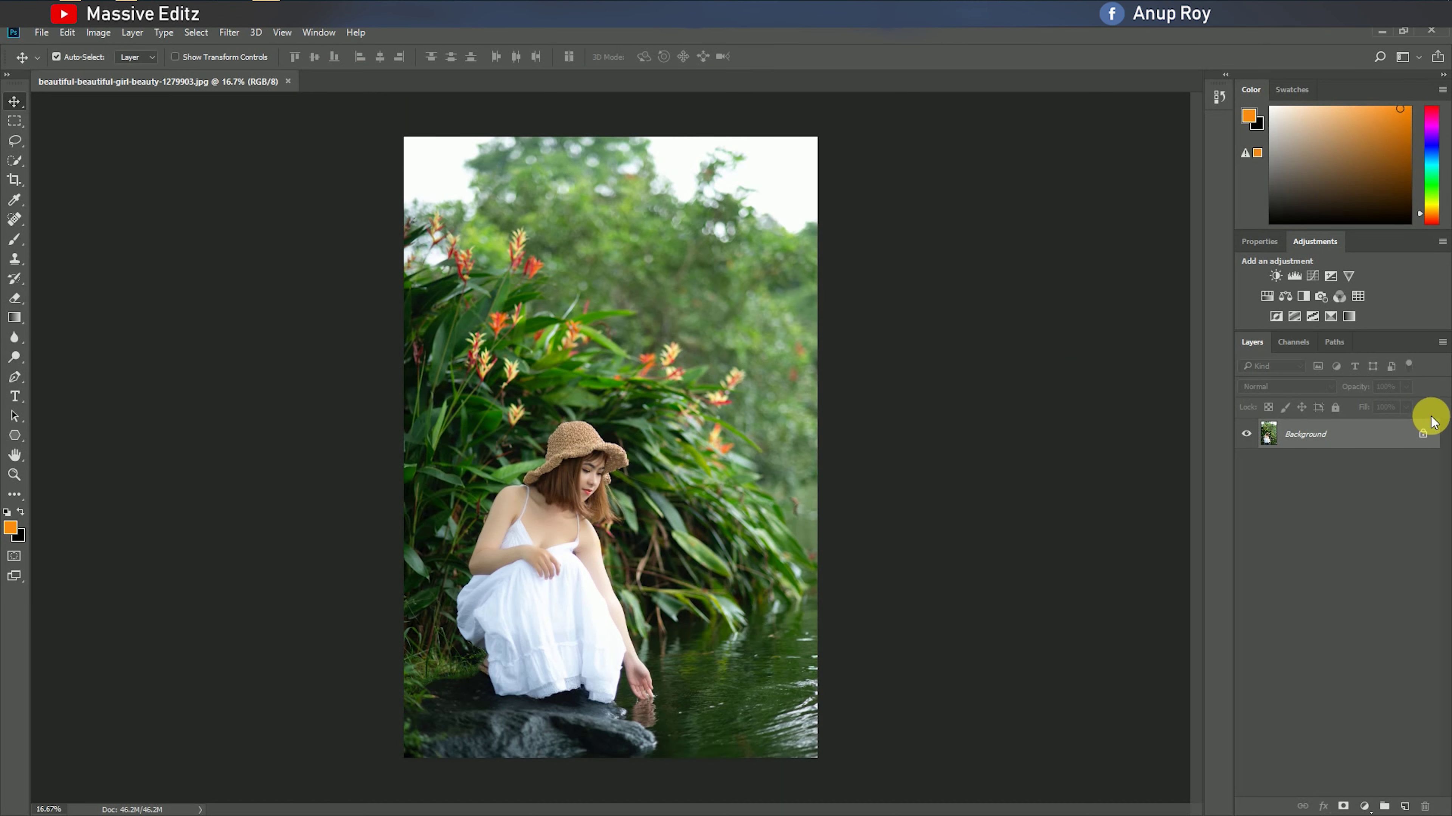
# - Unlock the Background layer into Layer 0, then duplicate it as Layer 0 copy
pyautogui.click(1422, 433)
pyautogui.moveTo(1350, 437); pyautogui.dragTo(1404, 806)
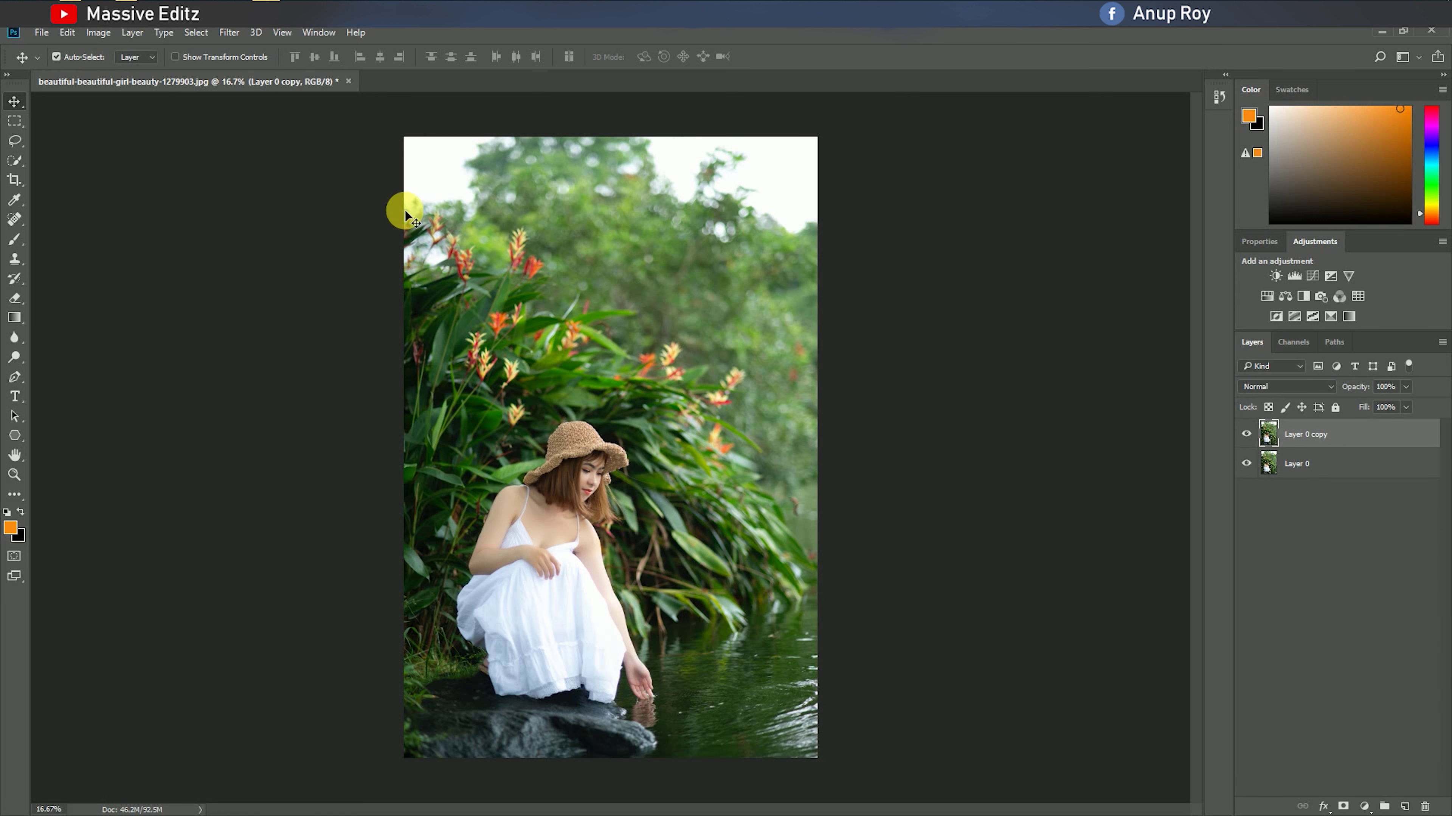
pyautogui.click(231, 32)
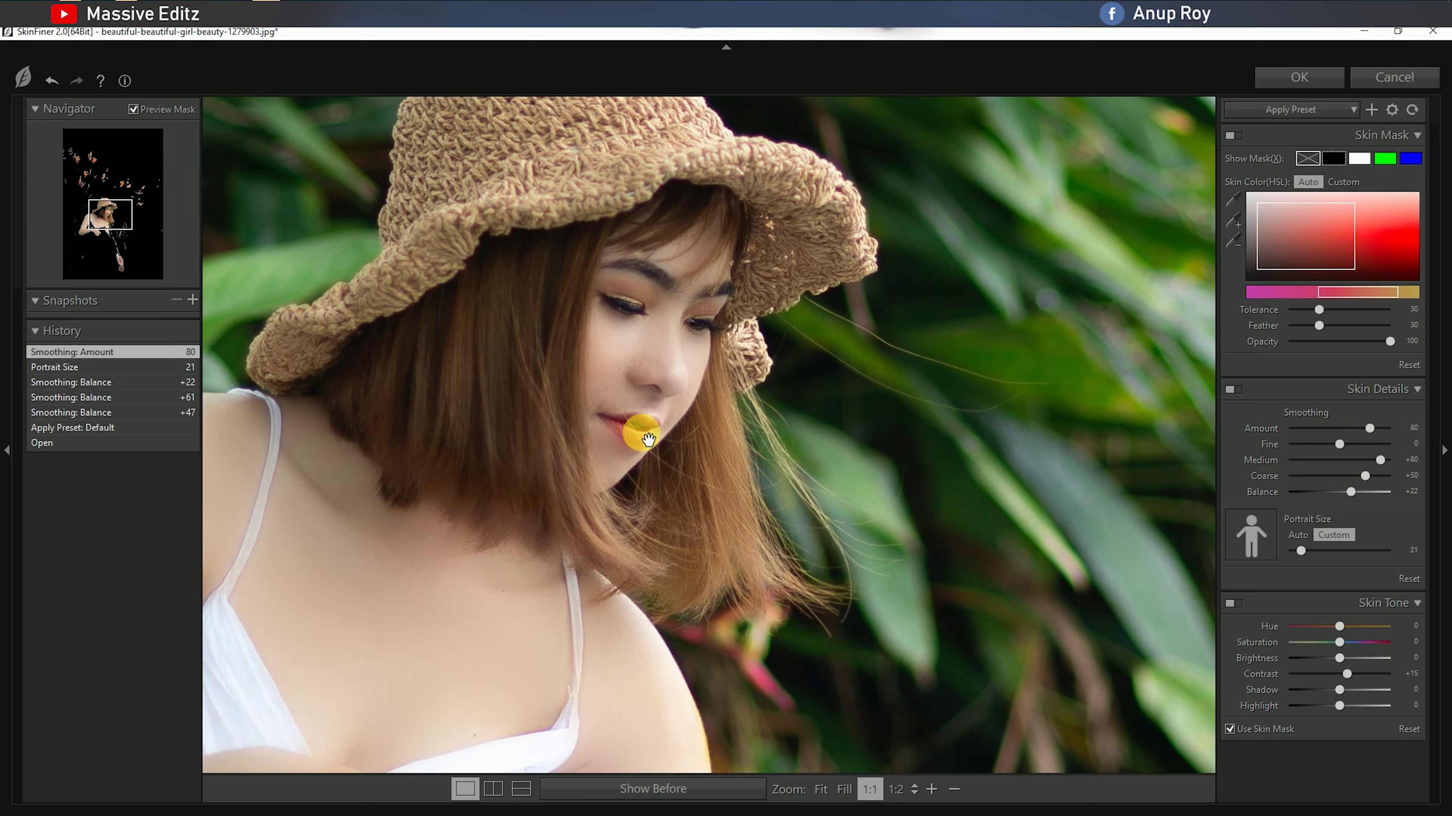
# - Check the face in the SkinFiner preview and apply smoothing at 80, portrait size 21
pyautogui.moveTo(625, 373)
pyautogui.mouseDown()
pyautogui.moveTo(729, 285)
pyautogui.moveTo(641, 327)
pyautogui.mouseUp()
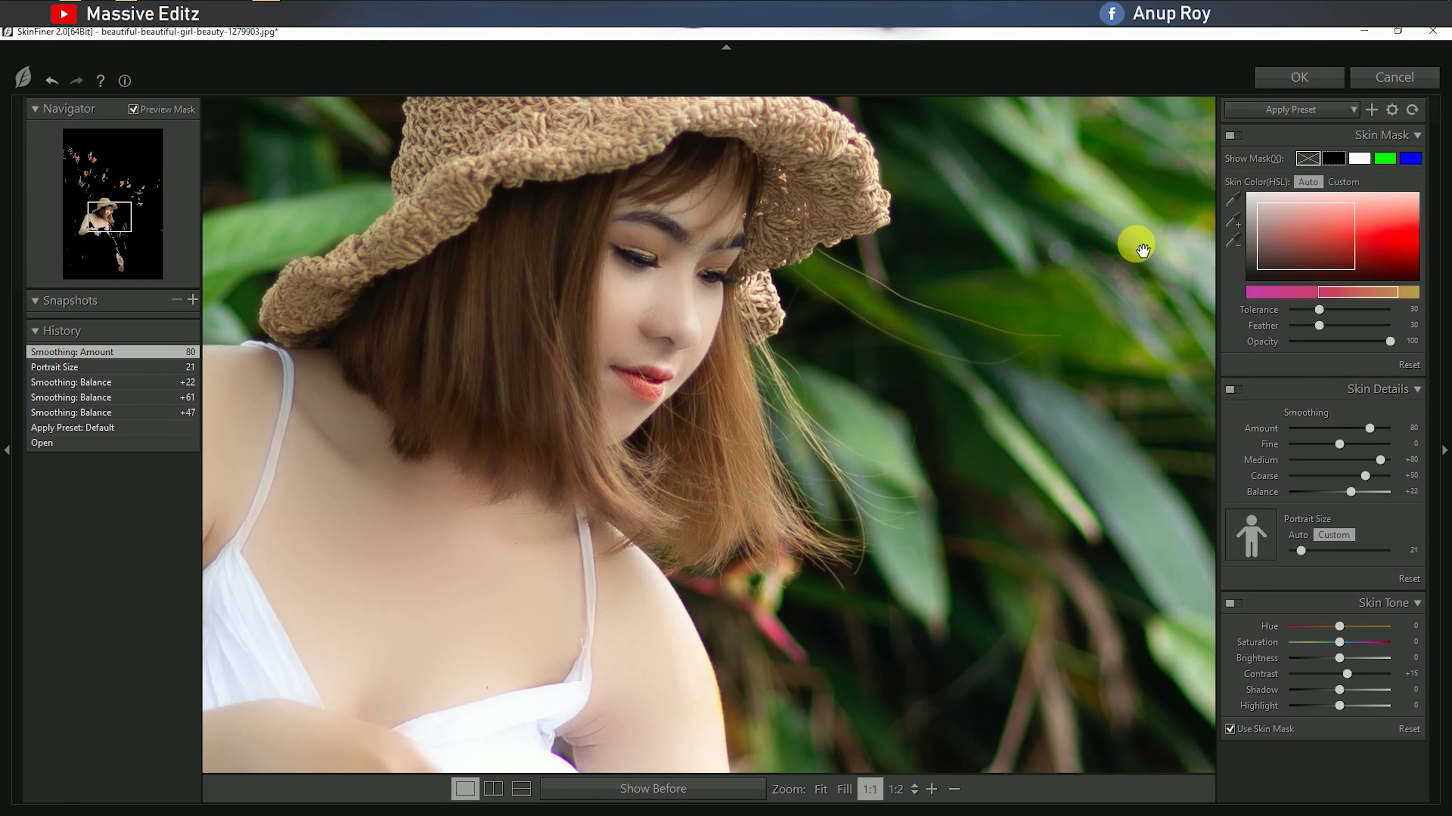
pyautogui.click(1297, 83)
pyautogui.click(1313, 276)
# - Drag the Curves 1 black point to Input 14 and dock the Properties panel
pyautogui.moveTo(980, 410); pyautogui.dragTo(997, 422)
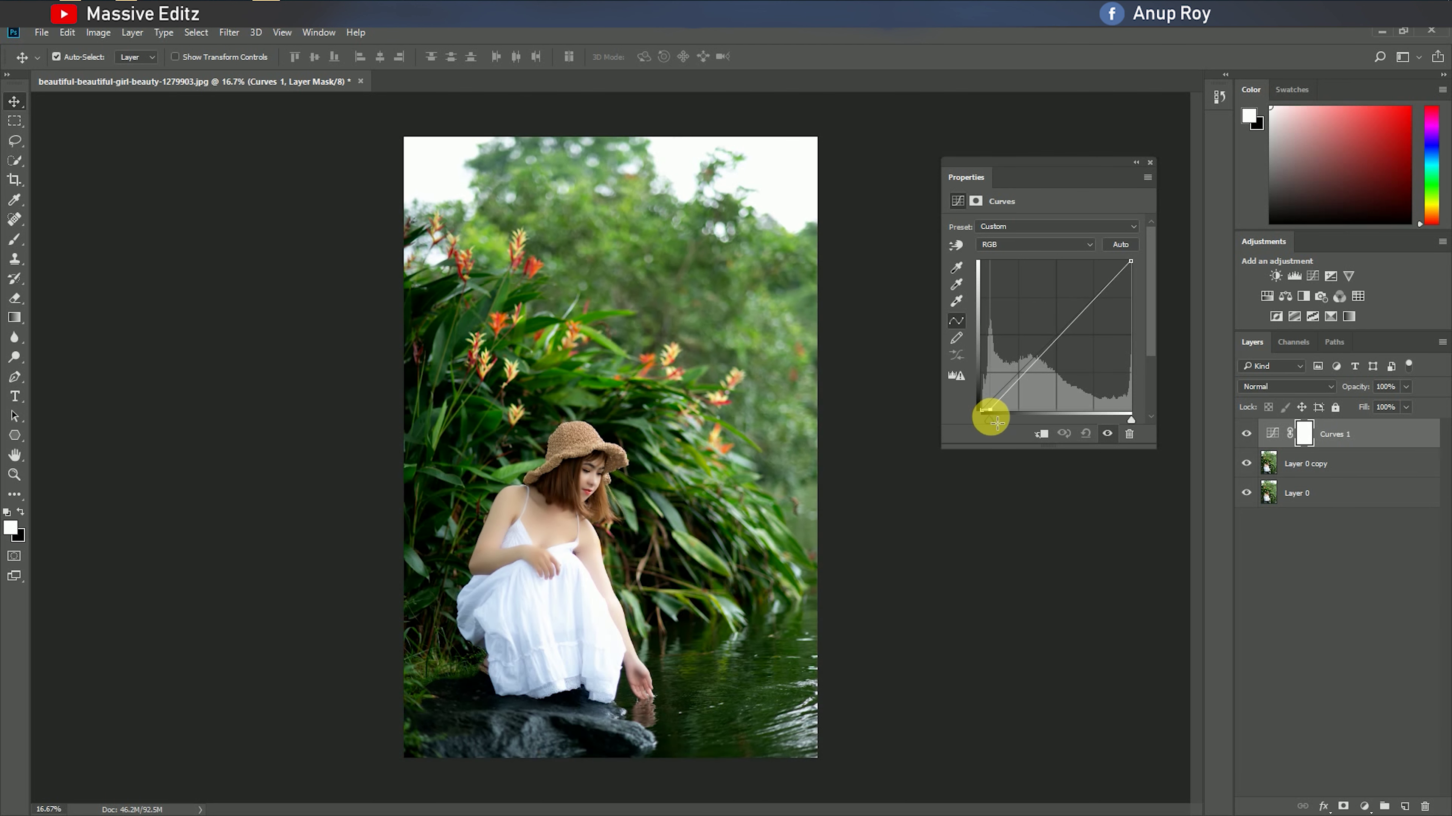
pyautogui.moveTo(1039, 166); pyautogui.dragTo(1118, 127)
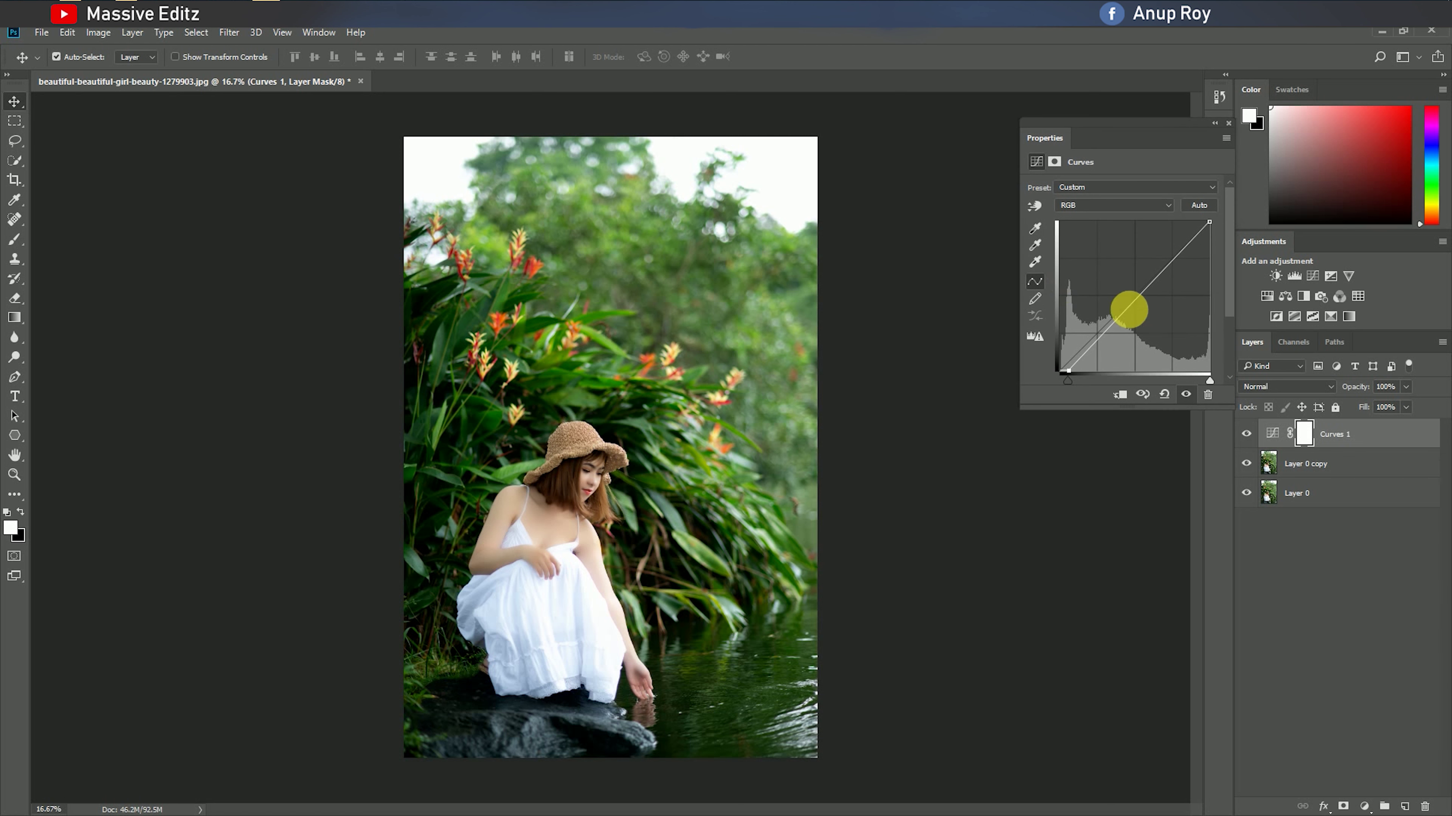
pyautogui.moveTo(1185, 117); pyautogui.dragTo(1201, 138)
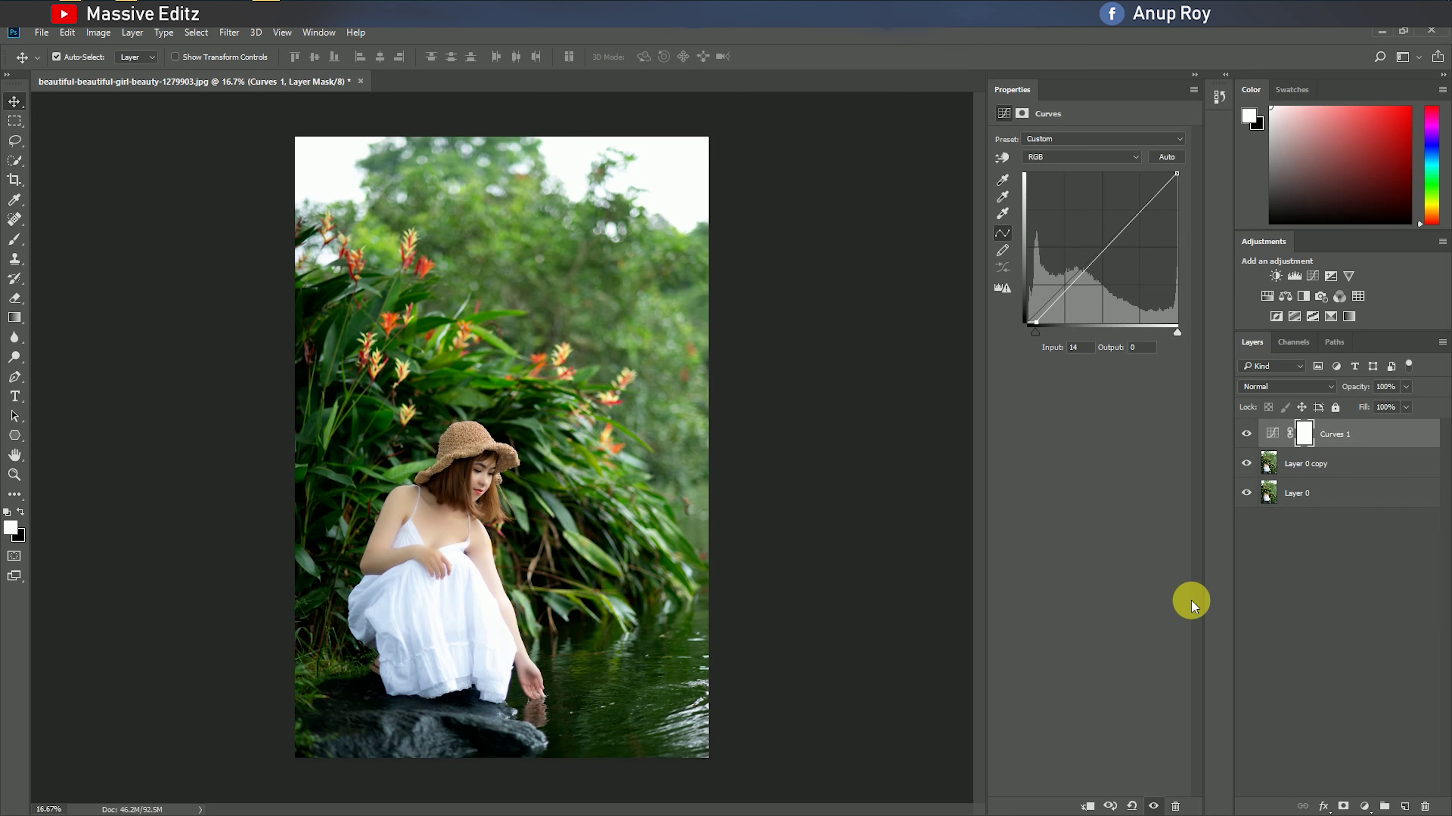
# - Add a Levels 1 adjustment layer with black input 14, then collapse Properties
pyautogui.click(1364, 807)
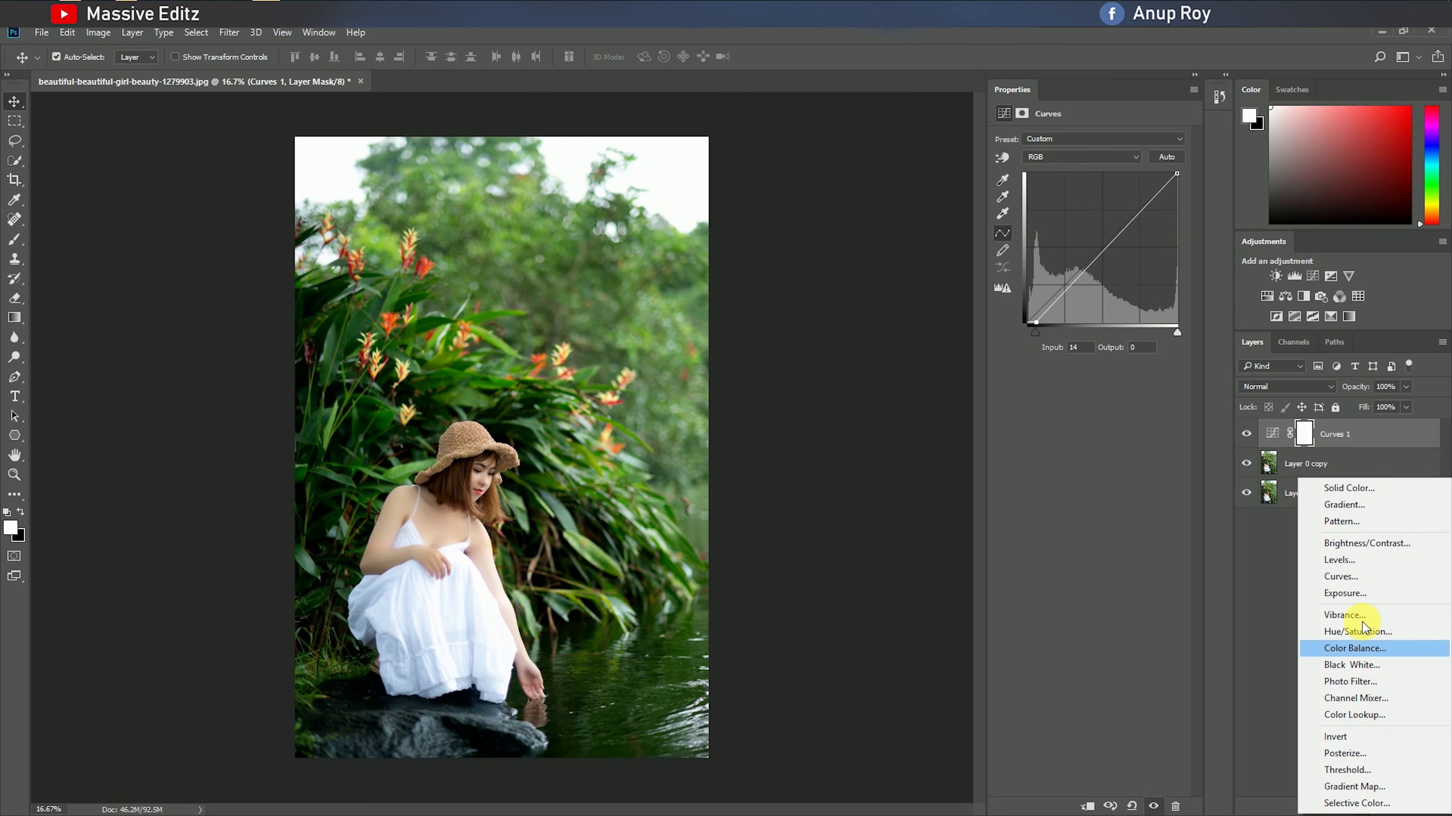
pyautogui.click(1353, 563)
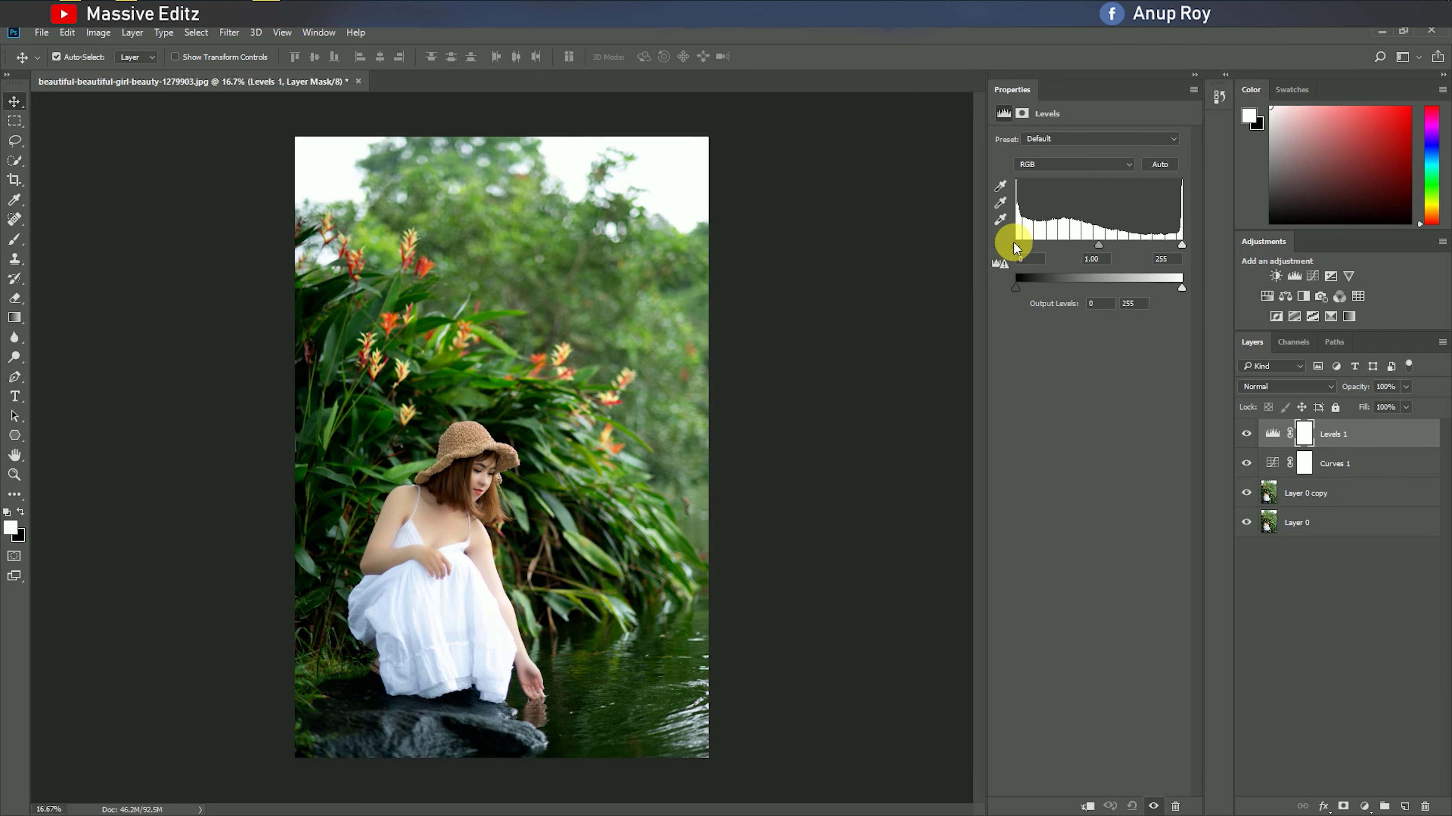
pyautogui.moveTo(1015, 244); pyautogui.dragTo(1024, 246)
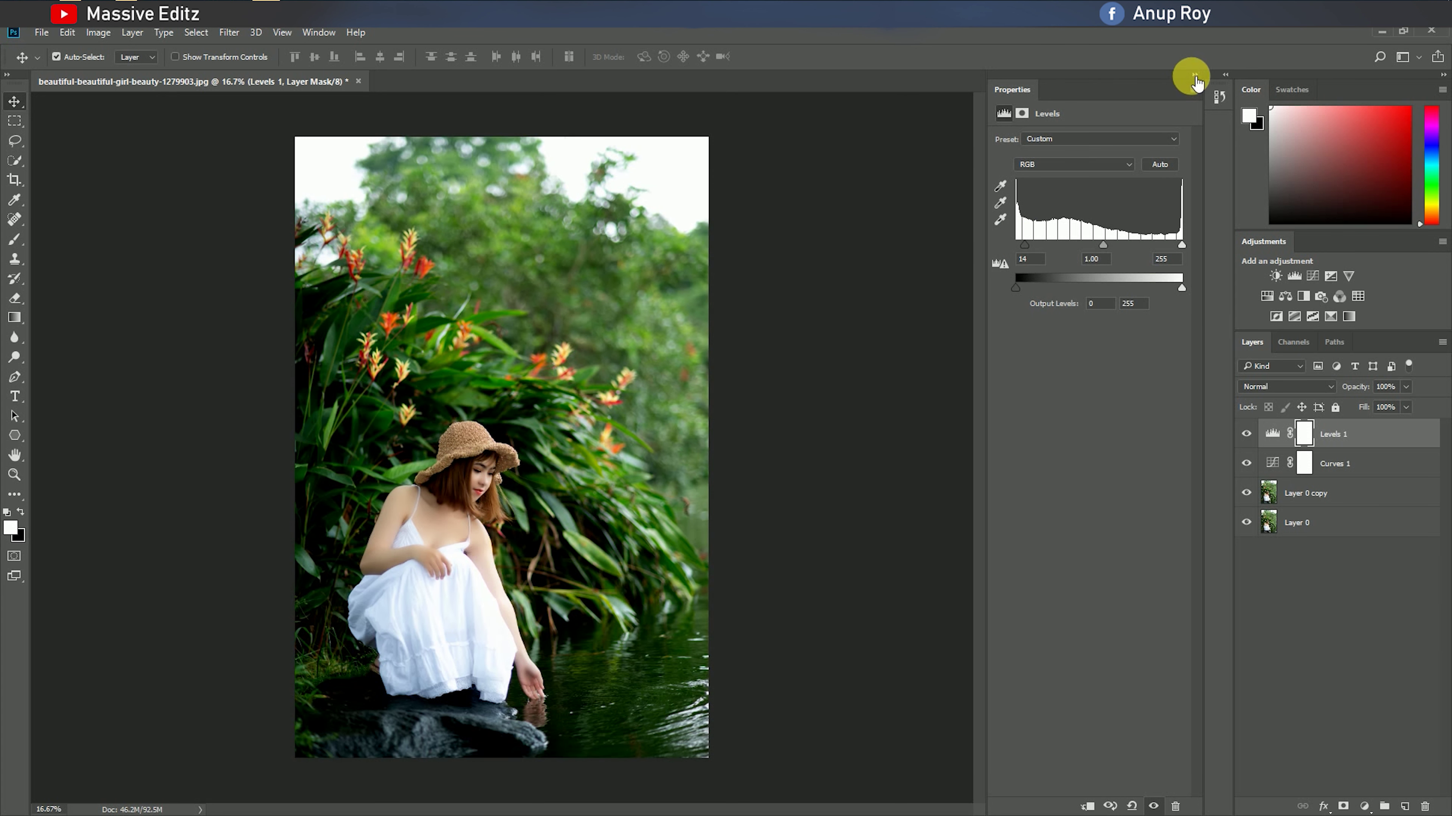
pyautogui.click(1194, 75)
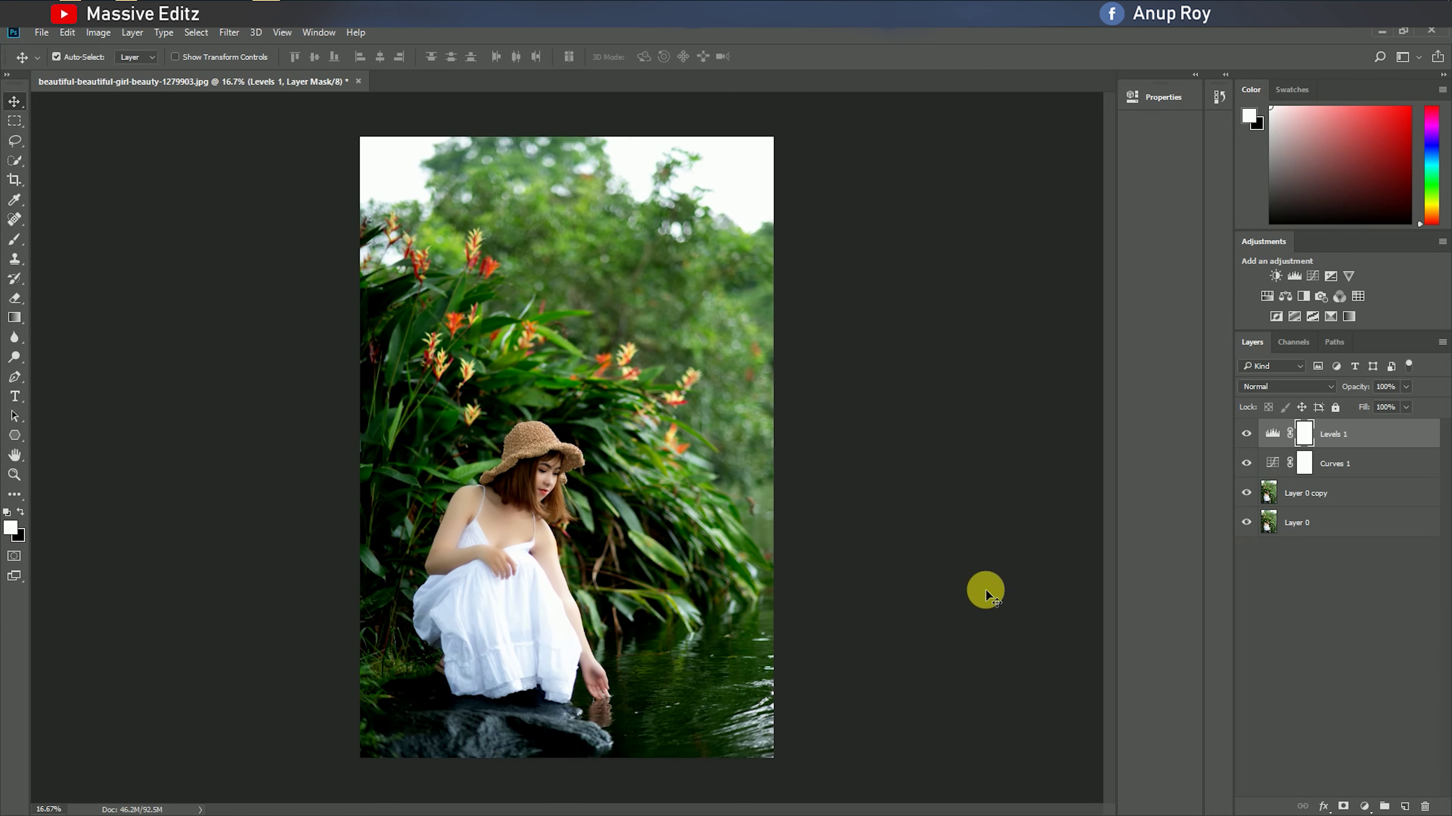
# - Stamp visible layers into Layer 1 with Ctrl+Alt+Shift+E and launch Camera Raw Filter on it
pyautogui.press('ctrl')
pyautogui.hotkey('ctrl', 'shift', 'alt', 'e')
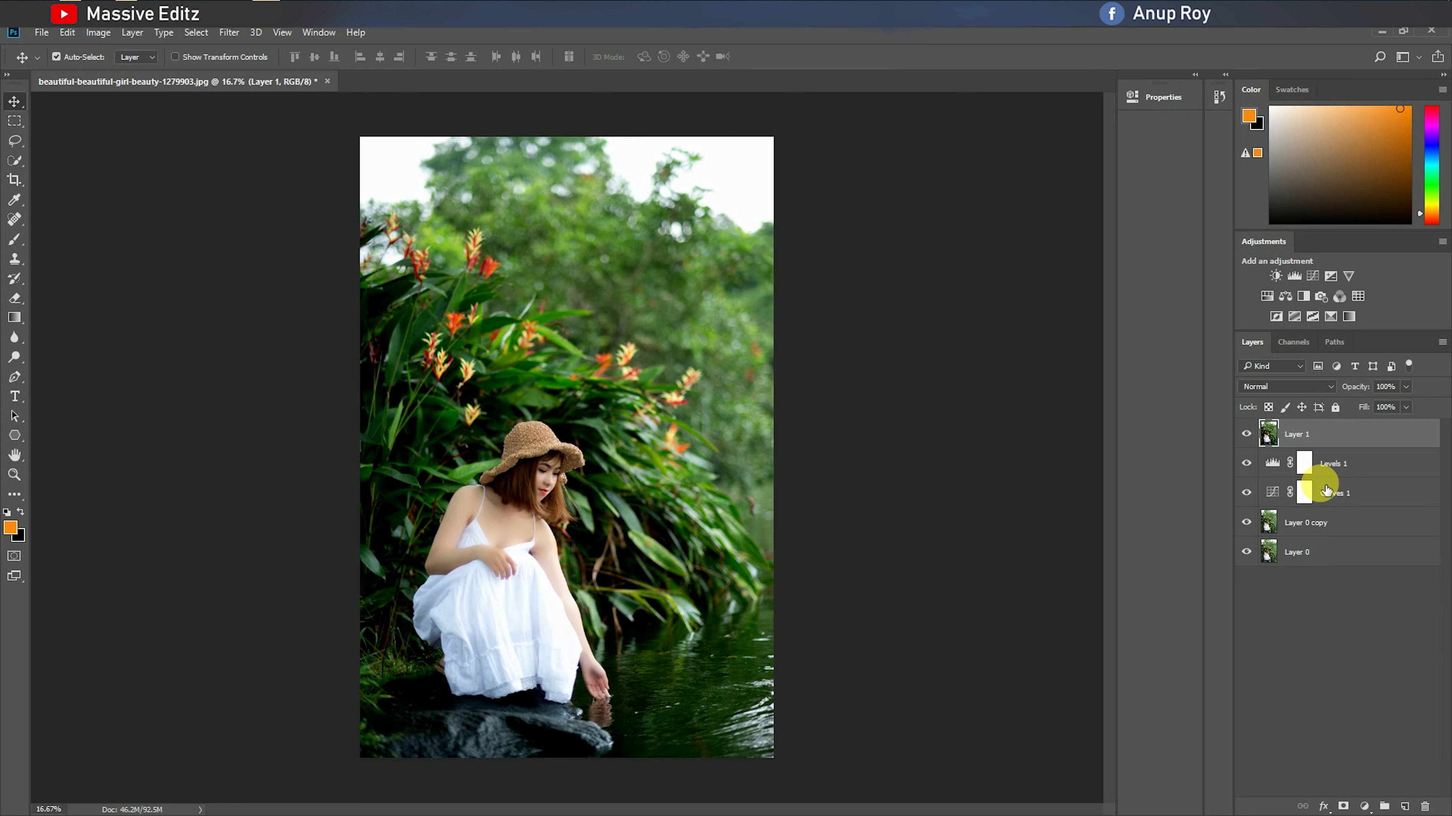
pyautogui.click(229, 32)
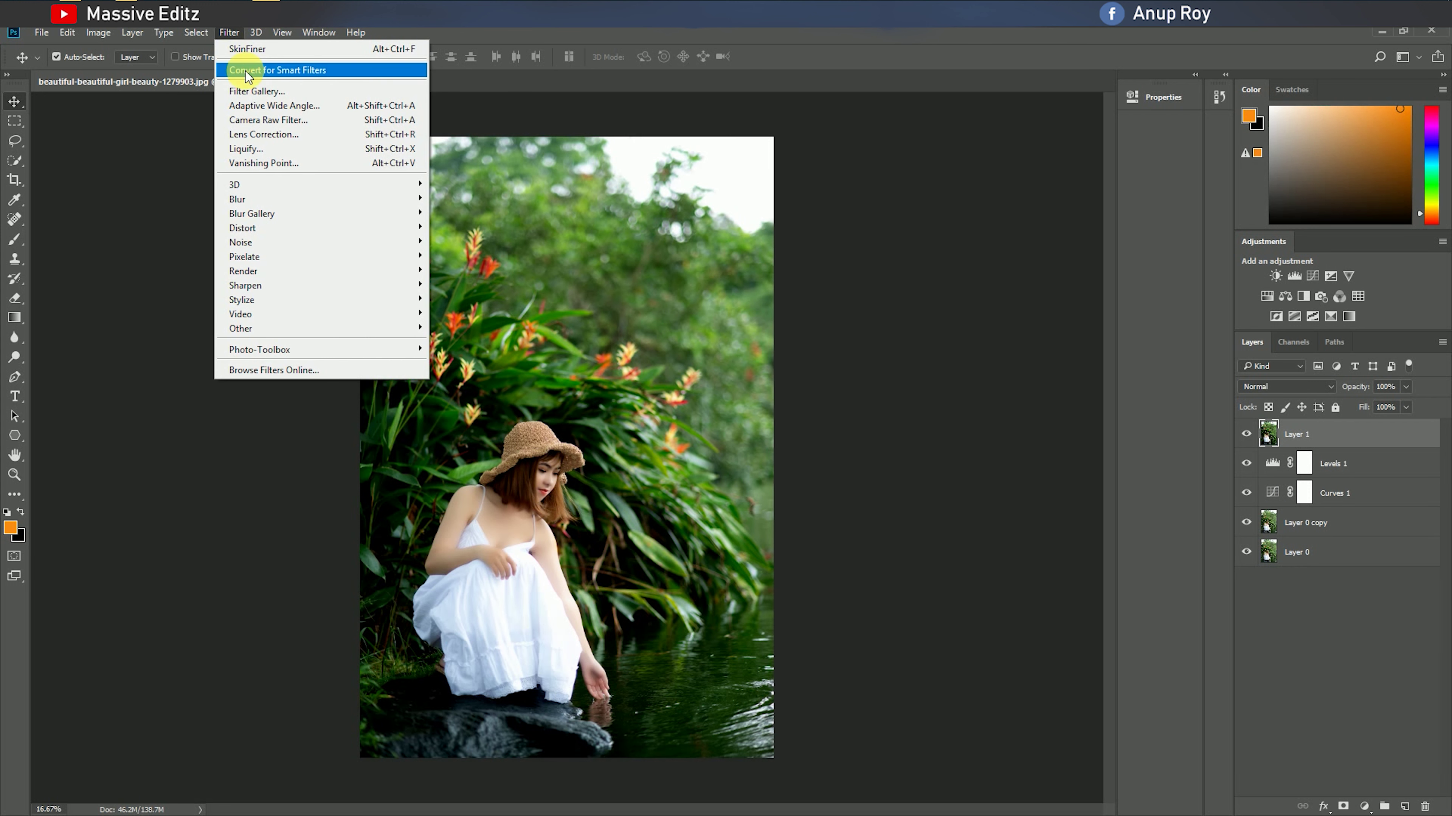
pyautogui.click(260, 120)
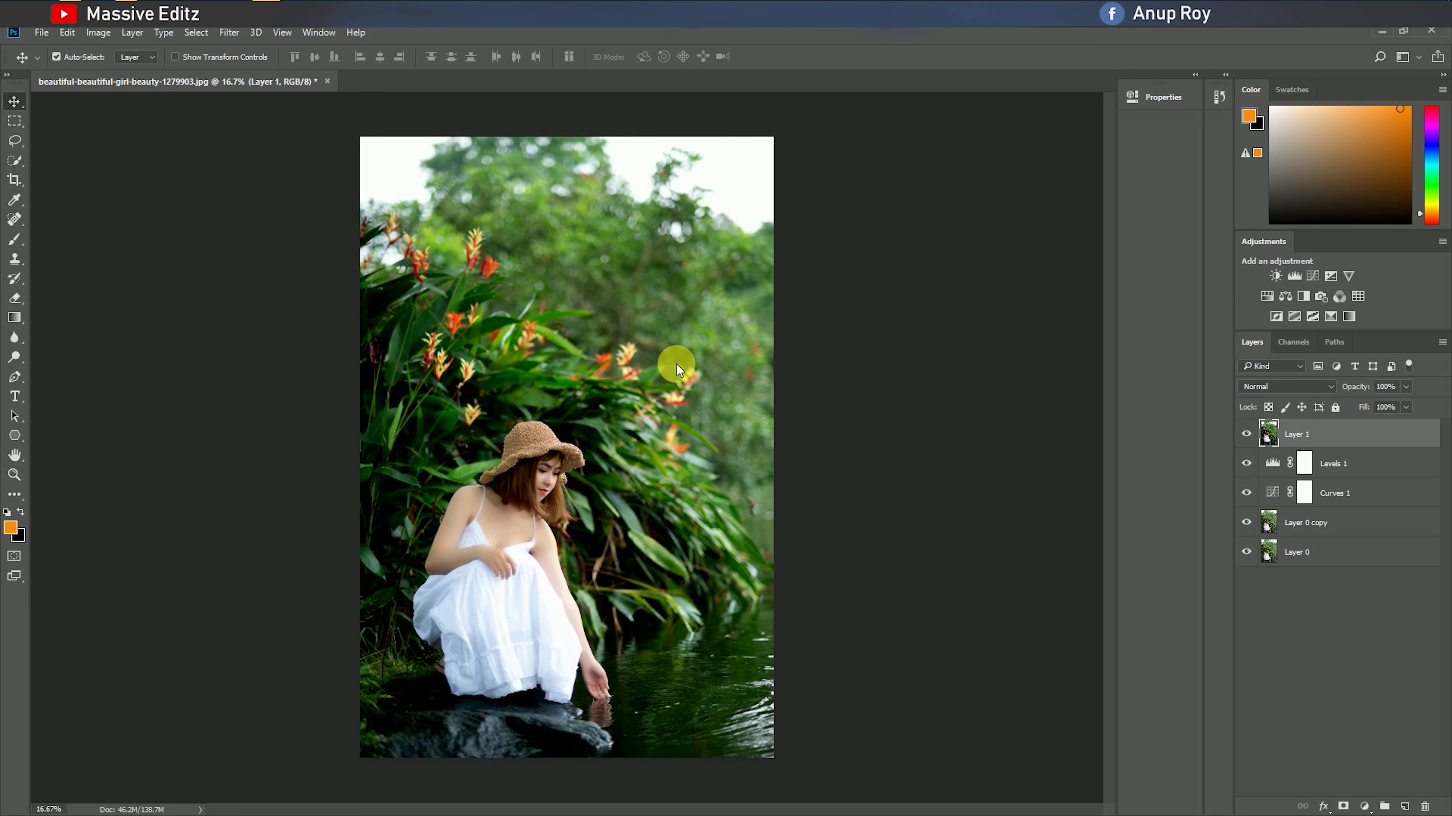
pyautogui.click(228, 32)
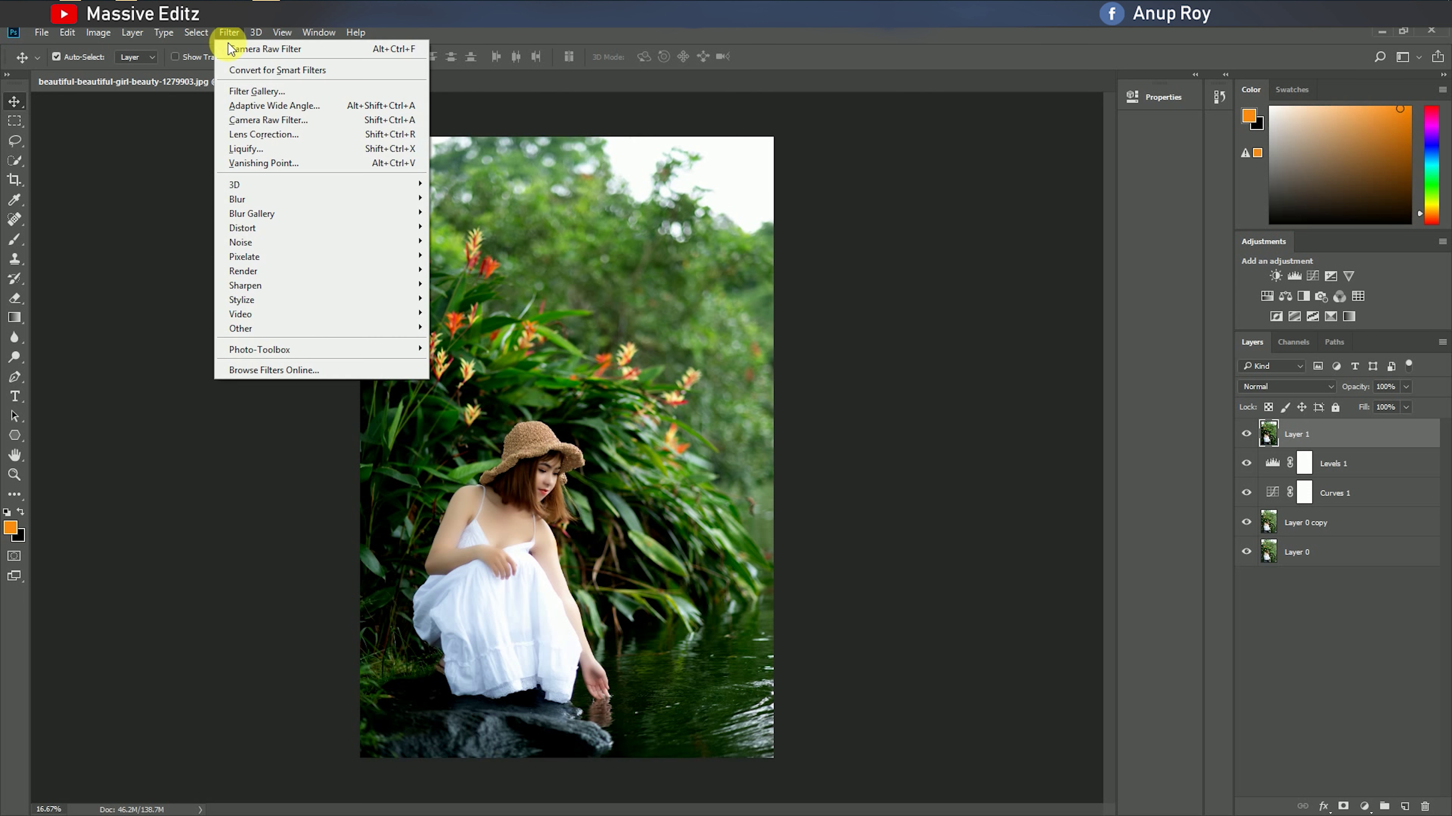
pyautogui.click(243, 120)
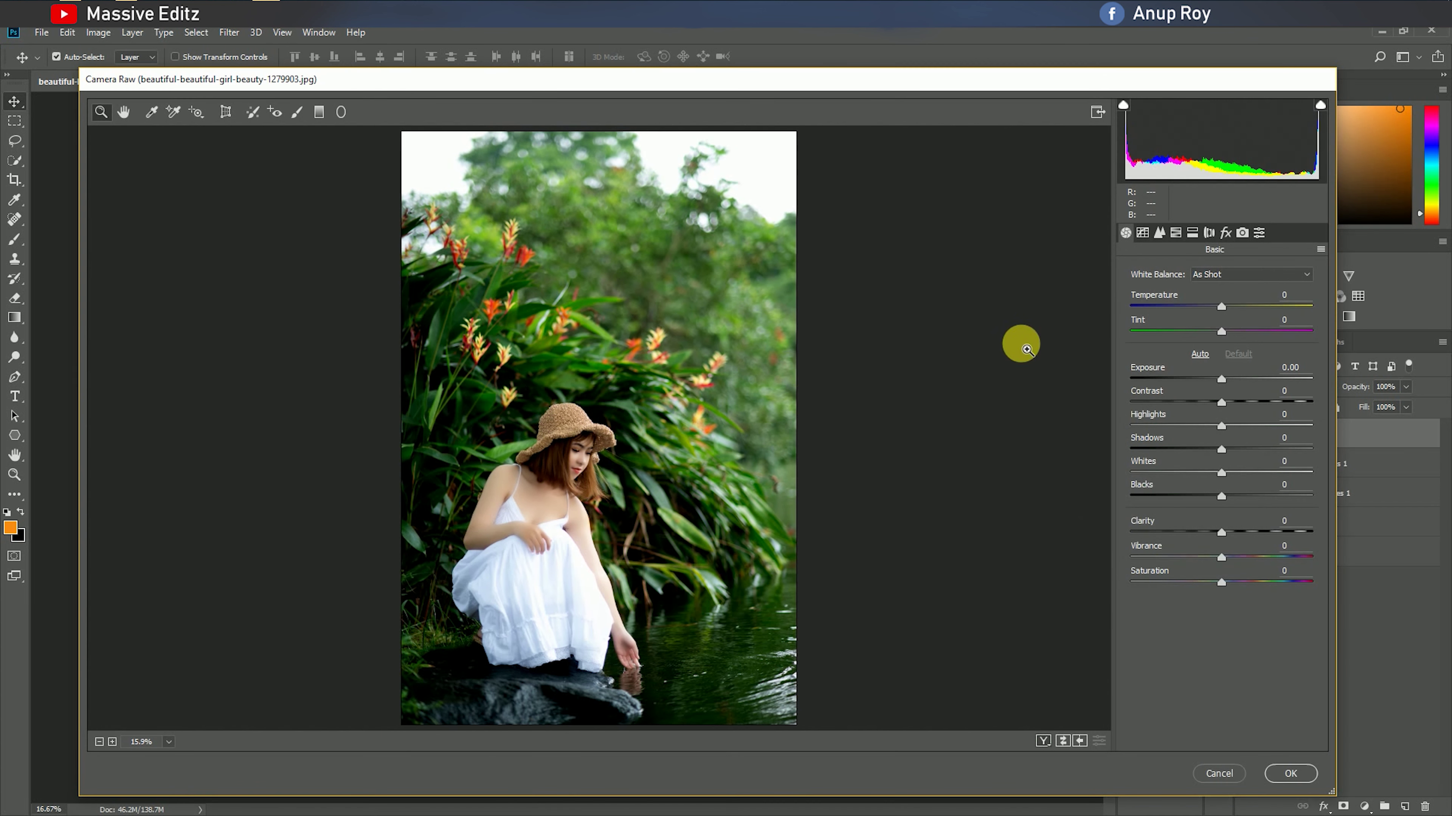
# - Set Basic: Temperature +6, Highlights -83, Shadows +30, Blacks -26, Clarity +46, Vibrance +13, Saturation -15
pyautogui.click(1220, 308)
pyautogui.moveTo(1220, 309); pyautogui.dragTo(1227, 306)
pyautogui.moveTo(1221, 426); pyautogui.dragTo(1145, 426)
pyautogui.moveTo(1221, 450); pyautogui.dragTo(1248, 449)
pyautogui.moveTo(1219, 496)
pyautogui.mouseDown()
pyautogui.moveTo(1171, 498)
pyautogui.moveTo(1227, 534)
pyautogui.moveTo(1264, 536)
pyautogui.moveTo(1237, 558)
pyautogui.mouseUp()
pyautogui.moveTo(1220, 582); pyautogui.dragTo(1205, 583)
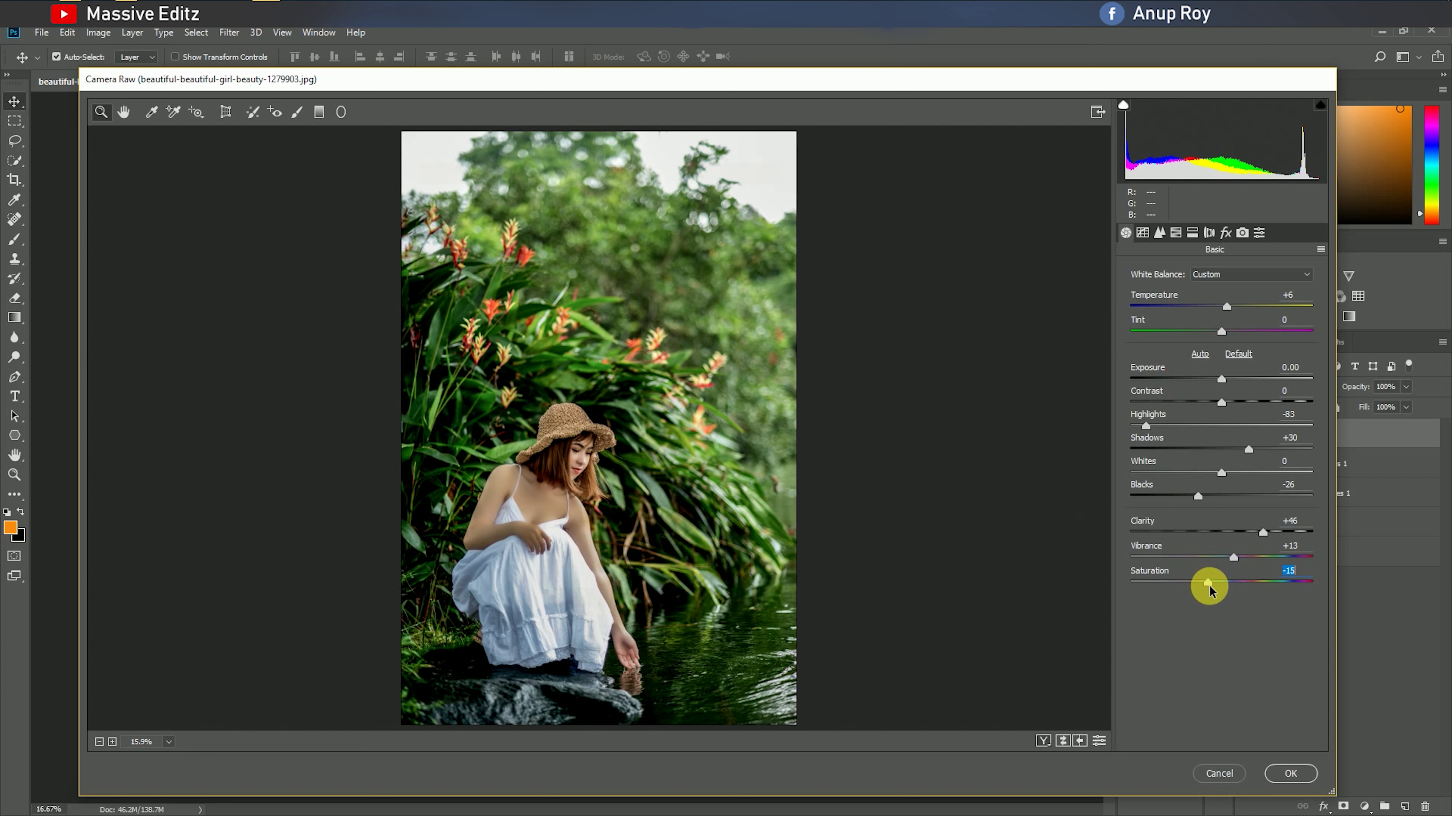
pyautogui.click(1142, 233)
# - Add two points on the tone curve and lift its black point to fade shadows
pyautogui.click(1172, 489)
pyautogui.click(1245, 415)
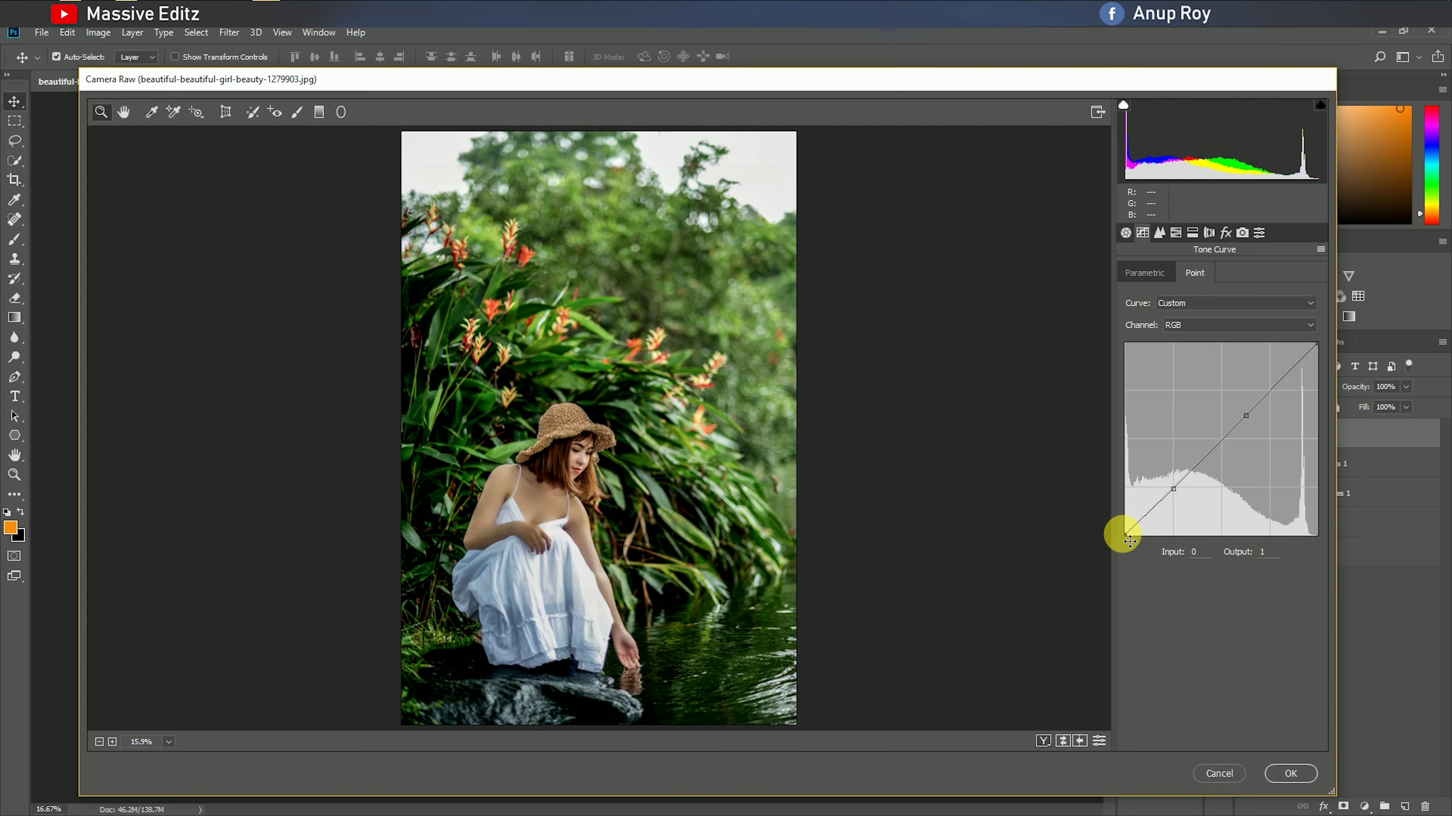
pyautogui.moveTo(1124, 534); pyautogui.dragTo(1123, 524)
# - In Detail, lower sharpening and set Luminance noise reduction to 35
pyautogui.click(1159, 232)
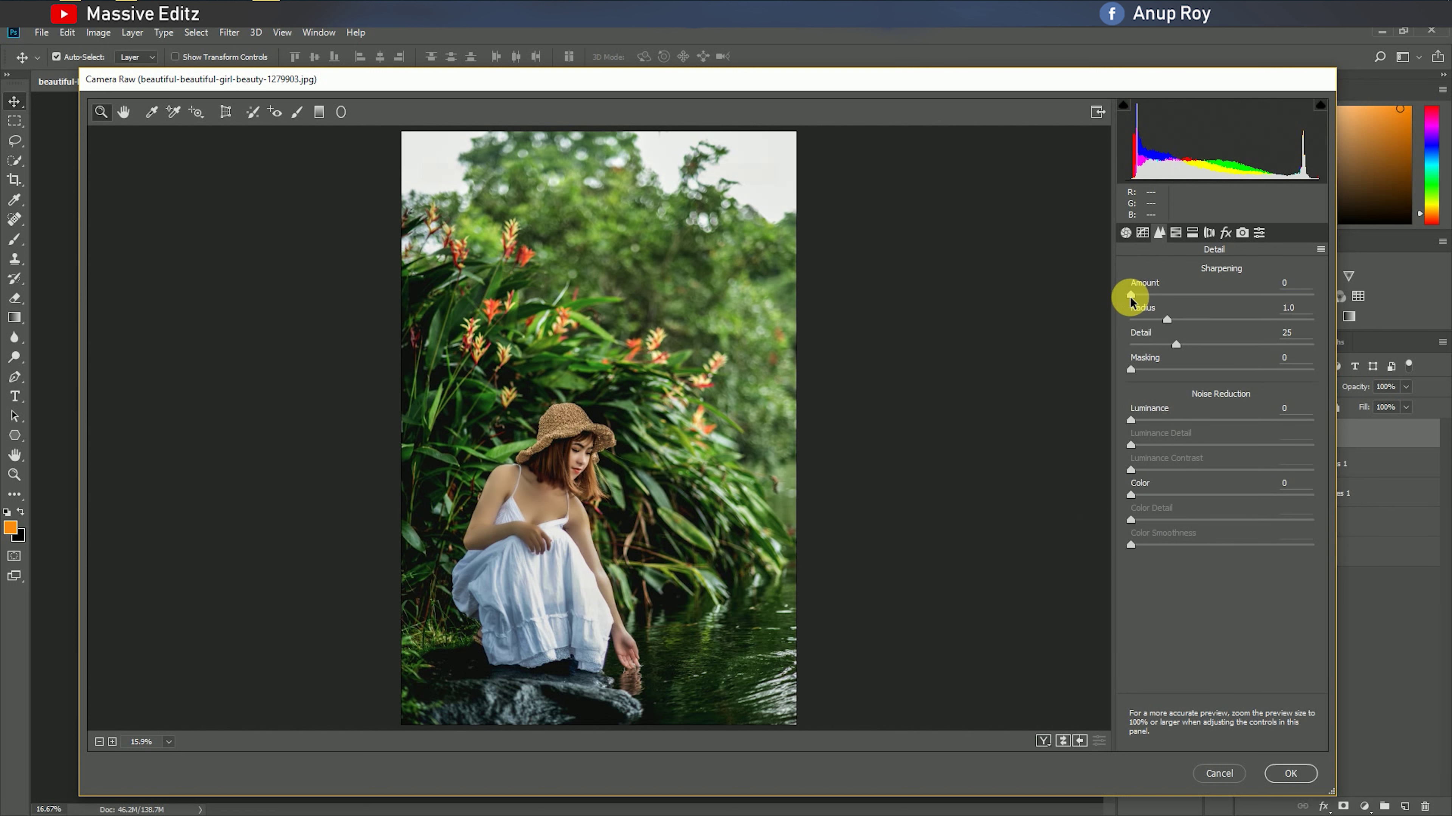
pyautogui.moveTo(1131, 295)
pyautogui.mouseDown()
pyautogui.moveTo(1151, 297)
pyautogui.moveTo(1085, 298)
pyautogui.mouseUp()
pyautogui.moveTo(1130, 420)
pyautogui.mouseDown()
pyautogui.moveTo(1191, 426)
pyautogui.moveTo(1166, 396)
pyautogui.moveTo(1118, 443)
pyautogui.mouseUp()
pyautogui.click(1175, 232)
# - Set Greens hue -100 and saturation Reds +34, Oranges +13, Yellows -38, Greens/Aquas -100
pyautogui.click(1222, 451)
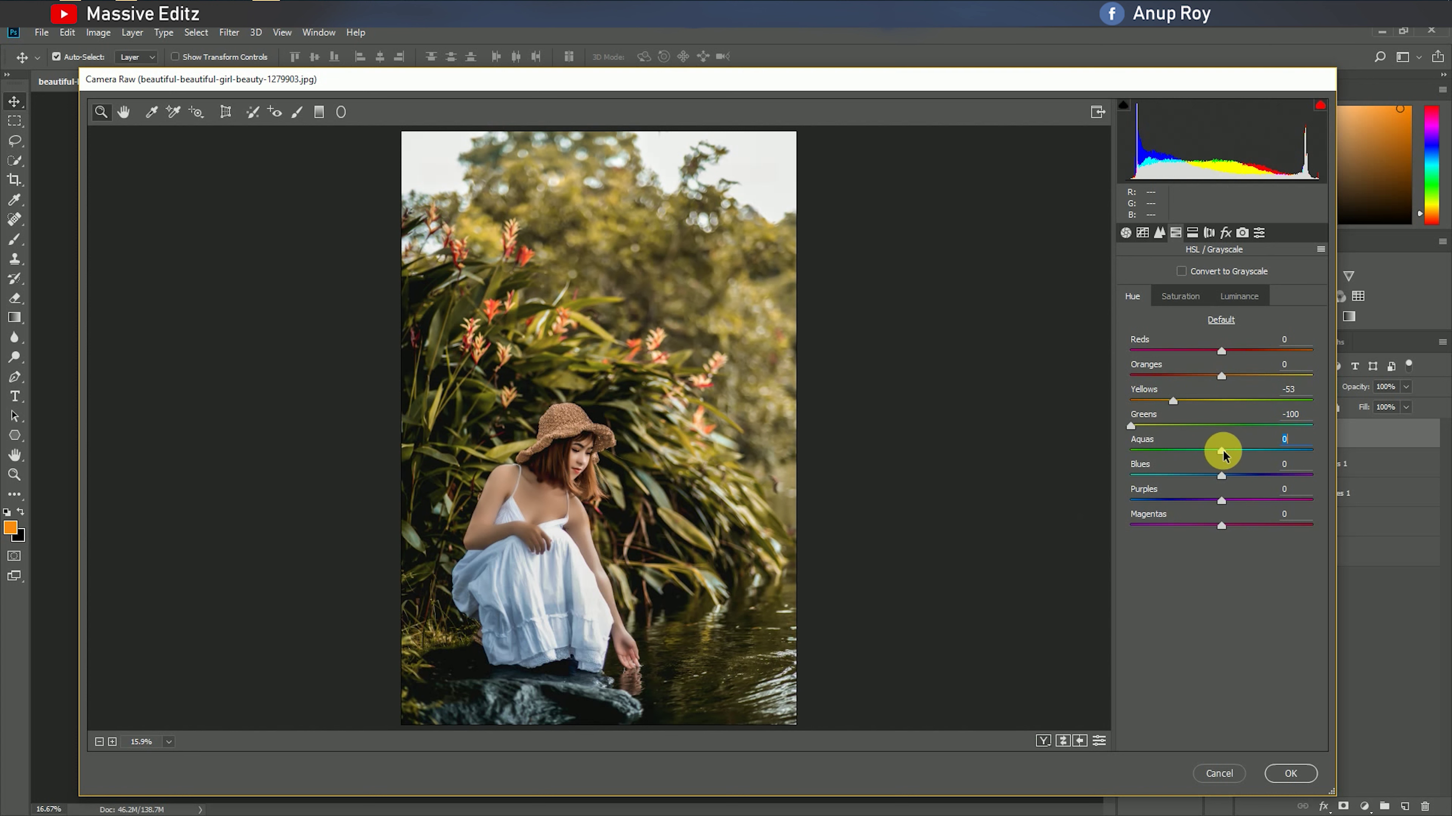
pyautogui.click(1180, 298)
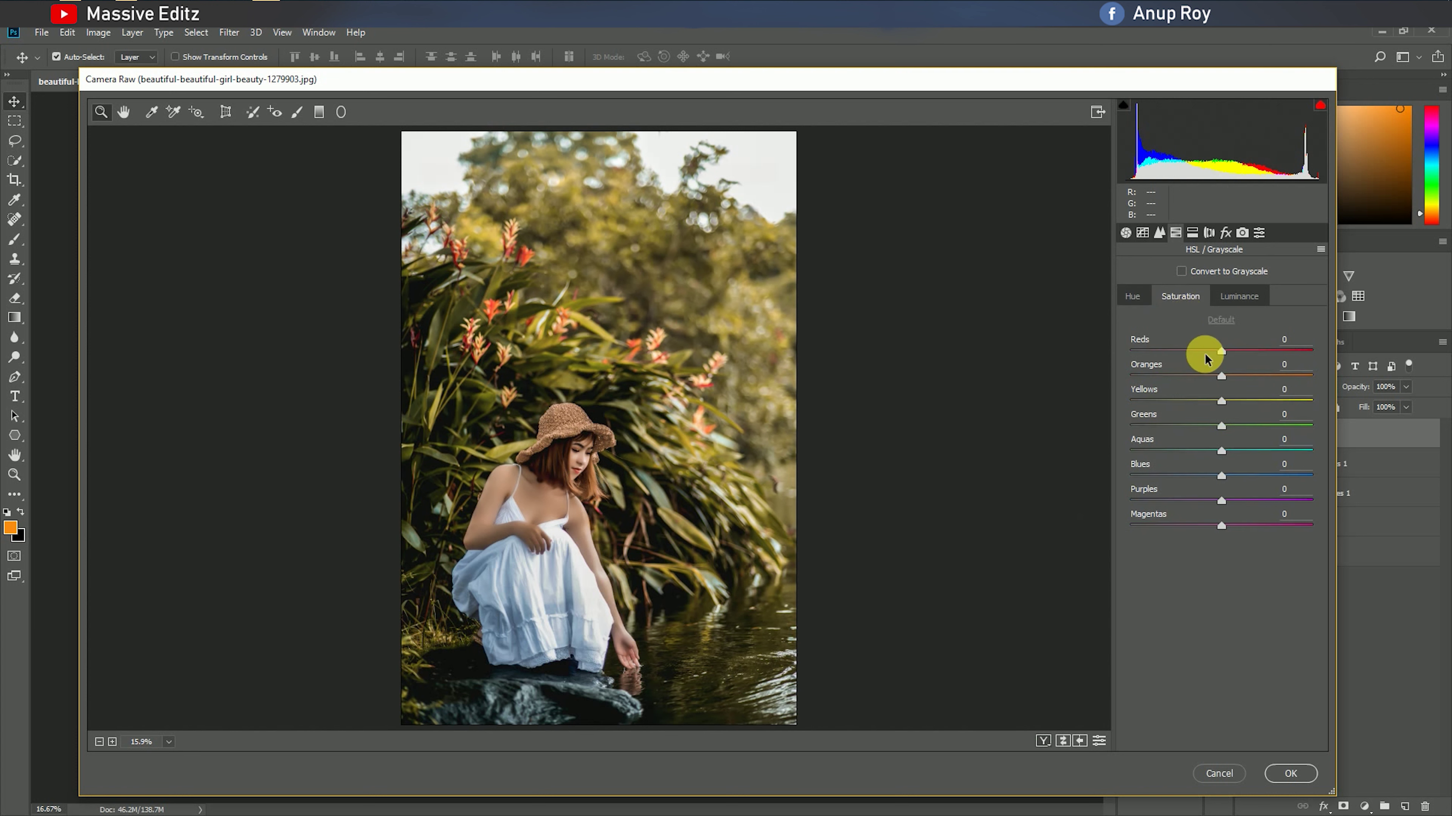
pyautogui.moveTo(1221, 351)
pyautogui.mouseDown()
pyautogui.moveTo(1239, 351)
pyautogui.moveTo(1233, 377)
pyautogui.mouseUp()
pyautogui.moveTo(1222, 402)
pyautogui.mouseDown()
pyautogui.moveTo(1186, 401)
pyautogui.moveTo(1159, 427)
pyautogui.moveTo(1077, 429)
pyautogui.mouseUp()
pyautogui.moveTo(1221, 452); pyautogui.dragTo(1121, 455)
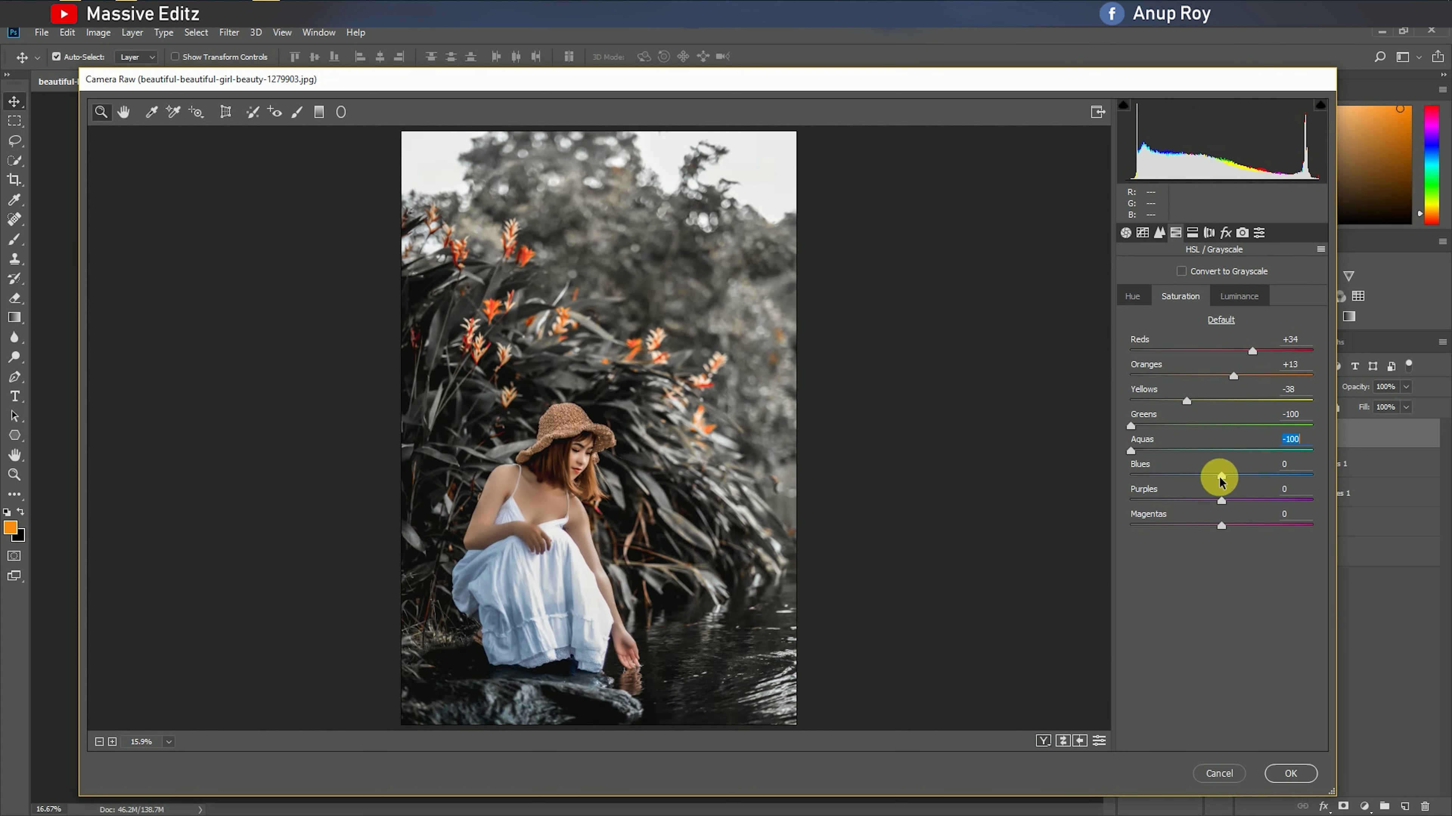
# - Raise Oranges luminance to +15 to brighten the flowers
pyautogui.click(1238, 296)
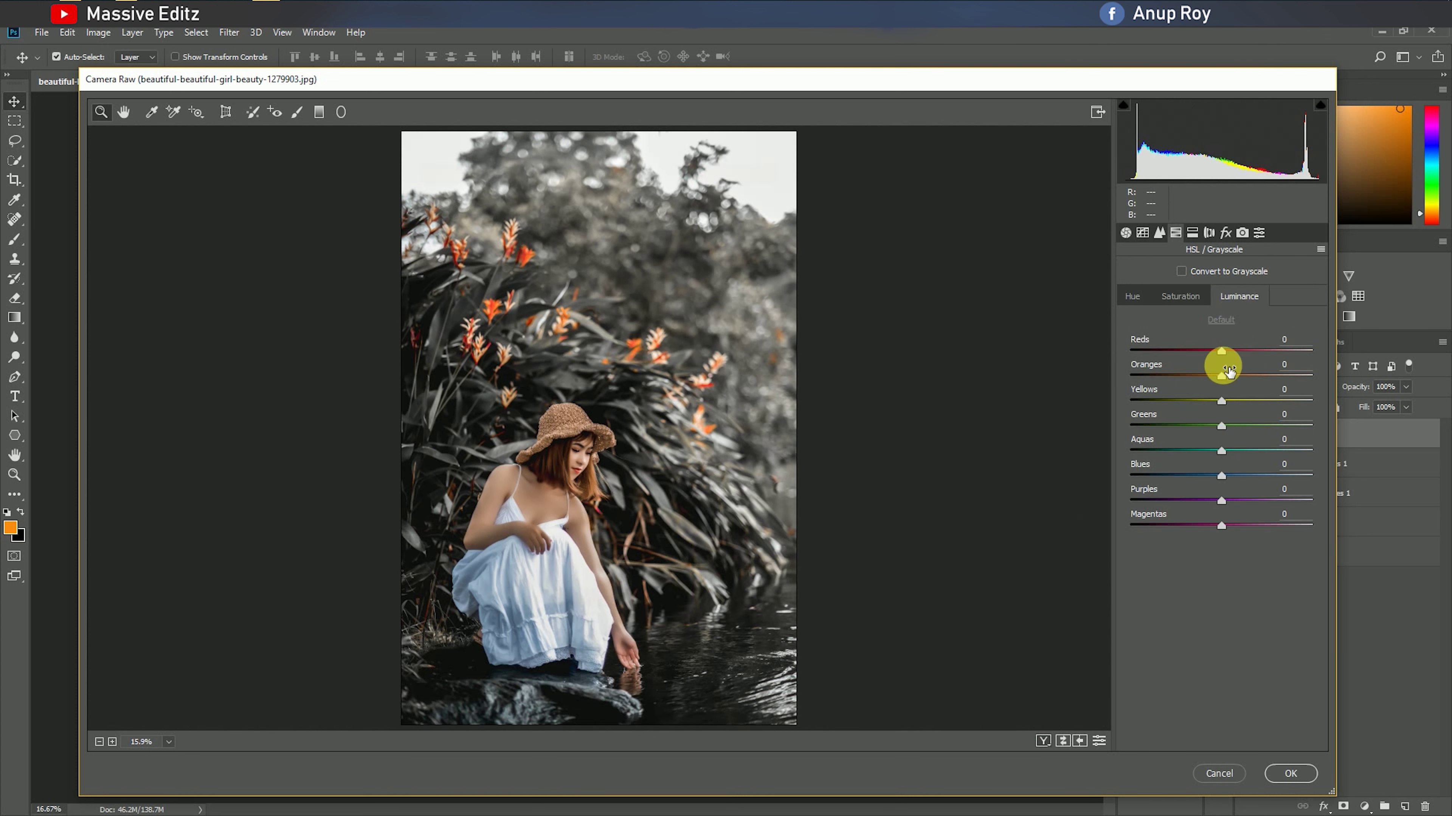
pyautogui.moveTo(1221, 375); pyautogui.dragTo(1240, 378)
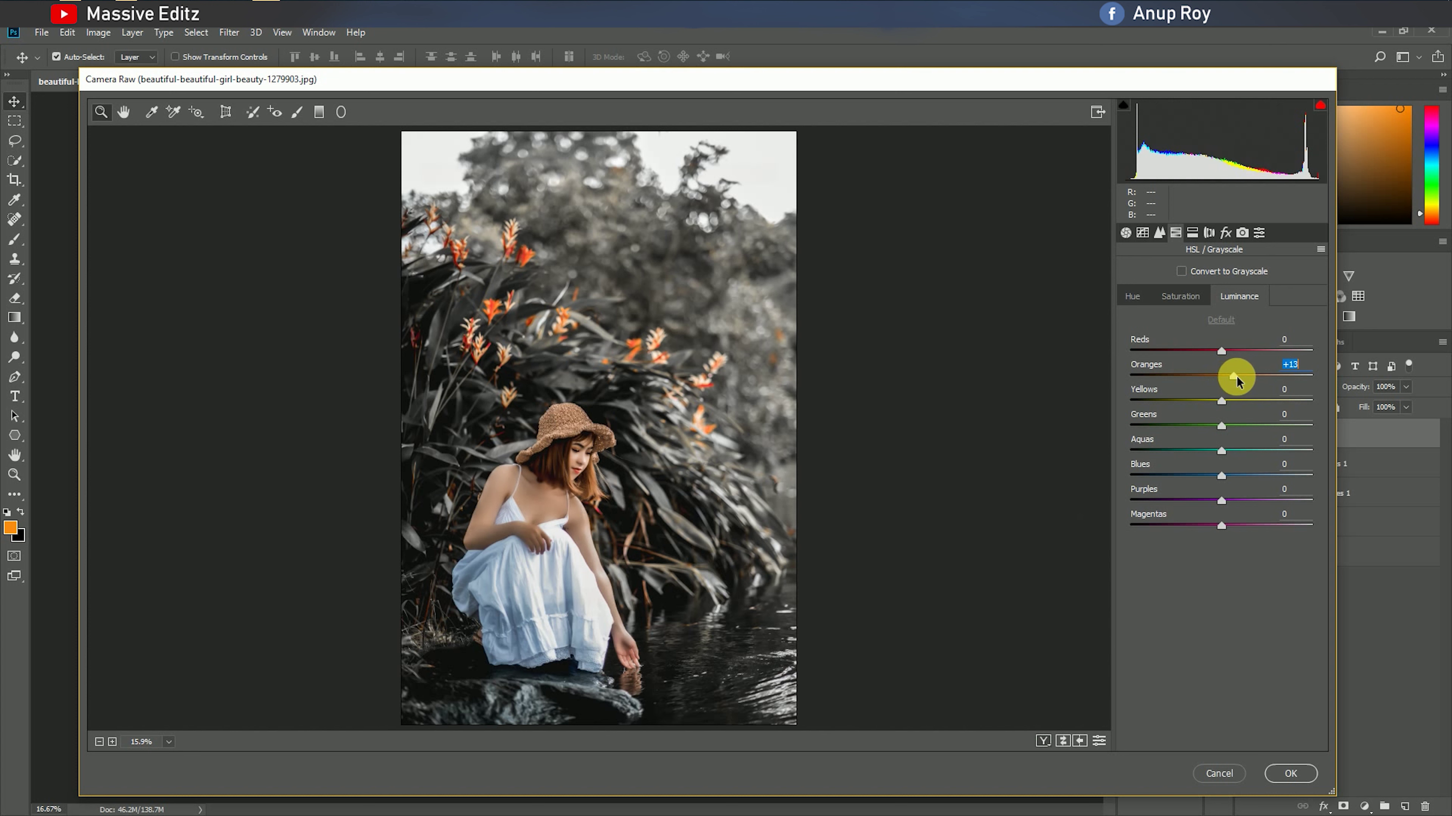
pyautogui.moveTo(1240, 378); pyautogui.dragTo(1233, 326)
pyautogui.click(1192, 232)
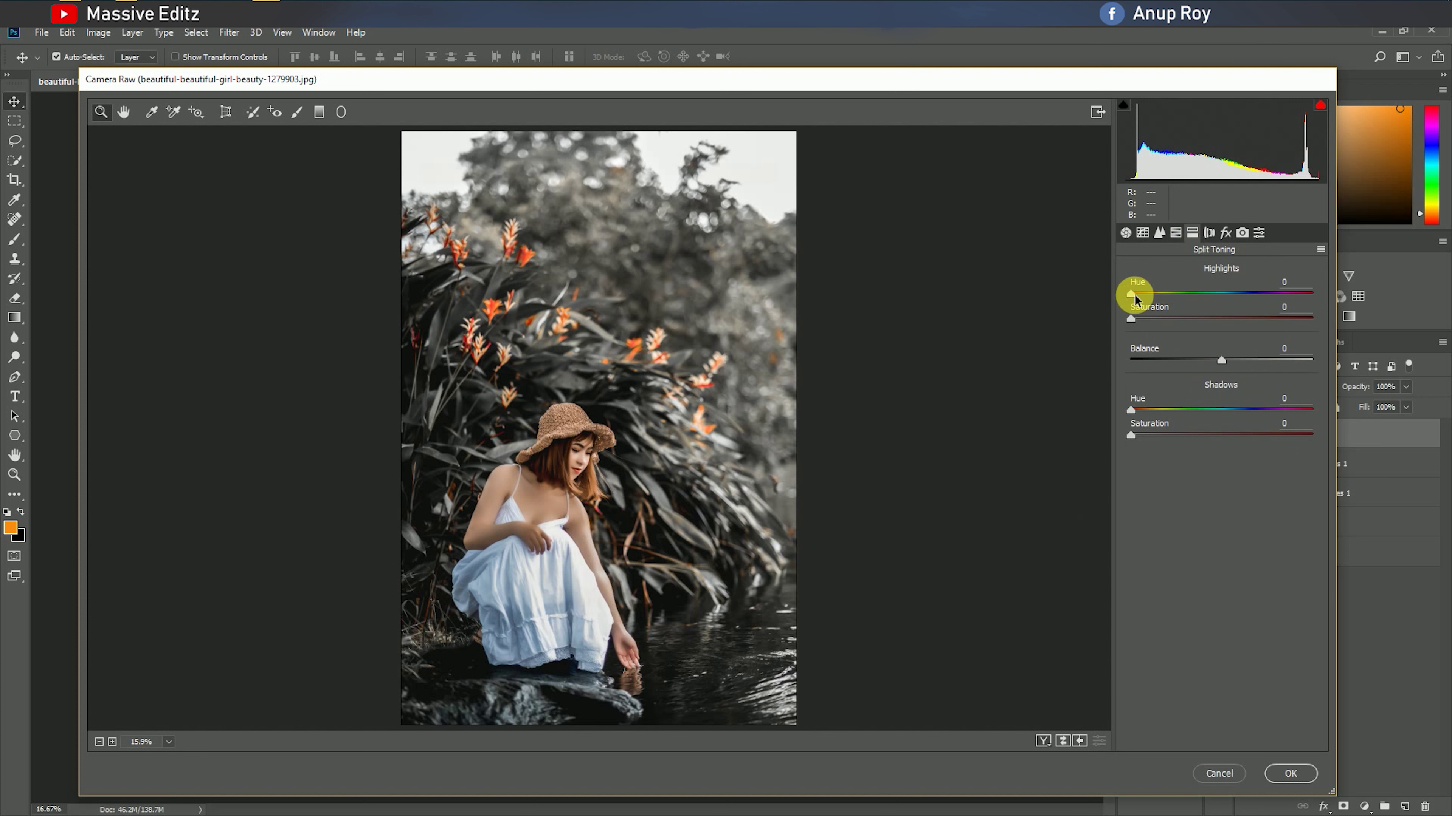
# - Set Effects vignette Amount -8 and Calibration Green Primary Hue +18, then confirm with OK
pyautogui.click(1209, 232)
pyautogui.moveTo(1221, 482); pyautogui.dragTo(1237, 447)
pyautogui.click(1241, 239)
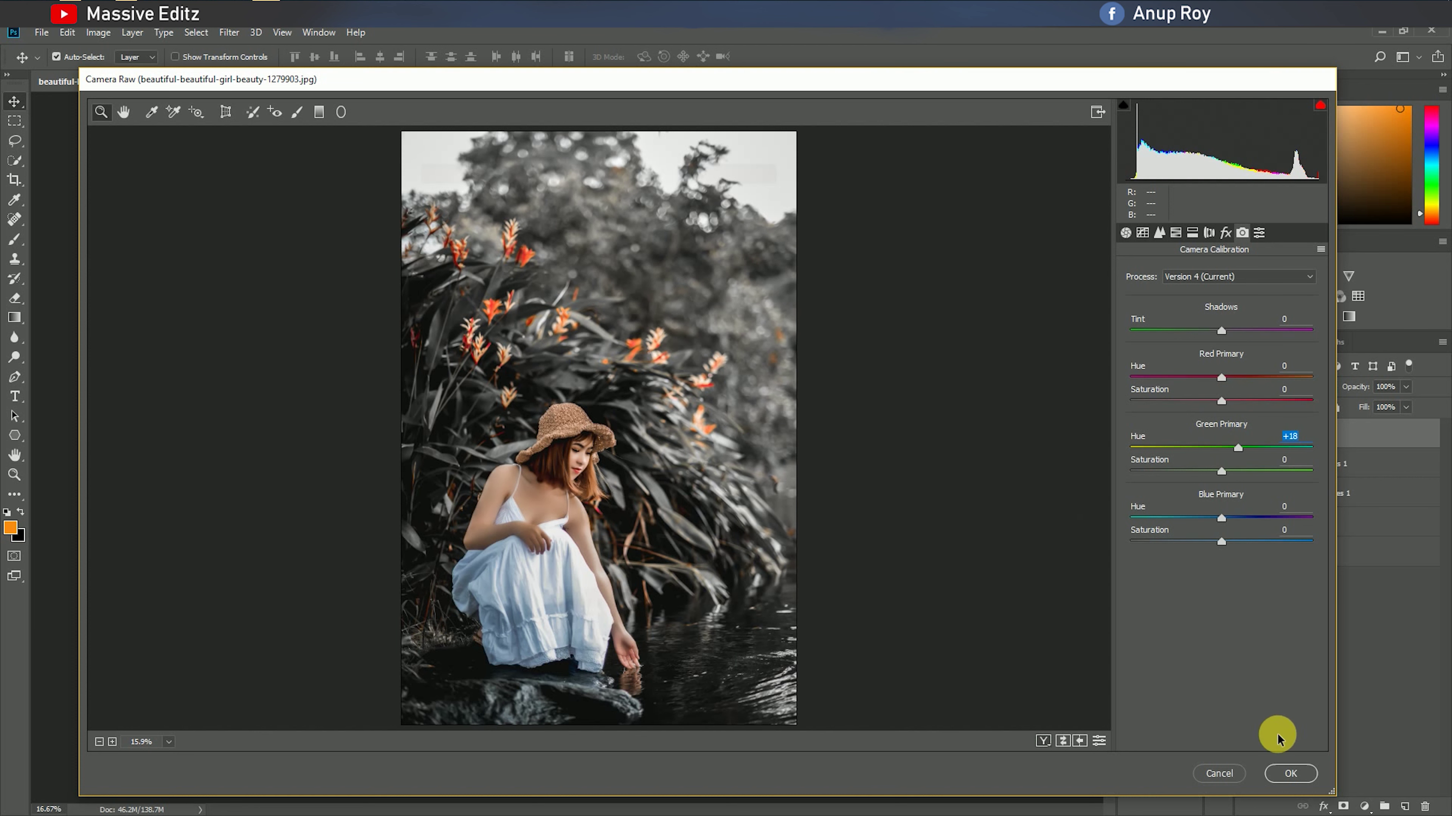
pyautogui.click(1290, 776)
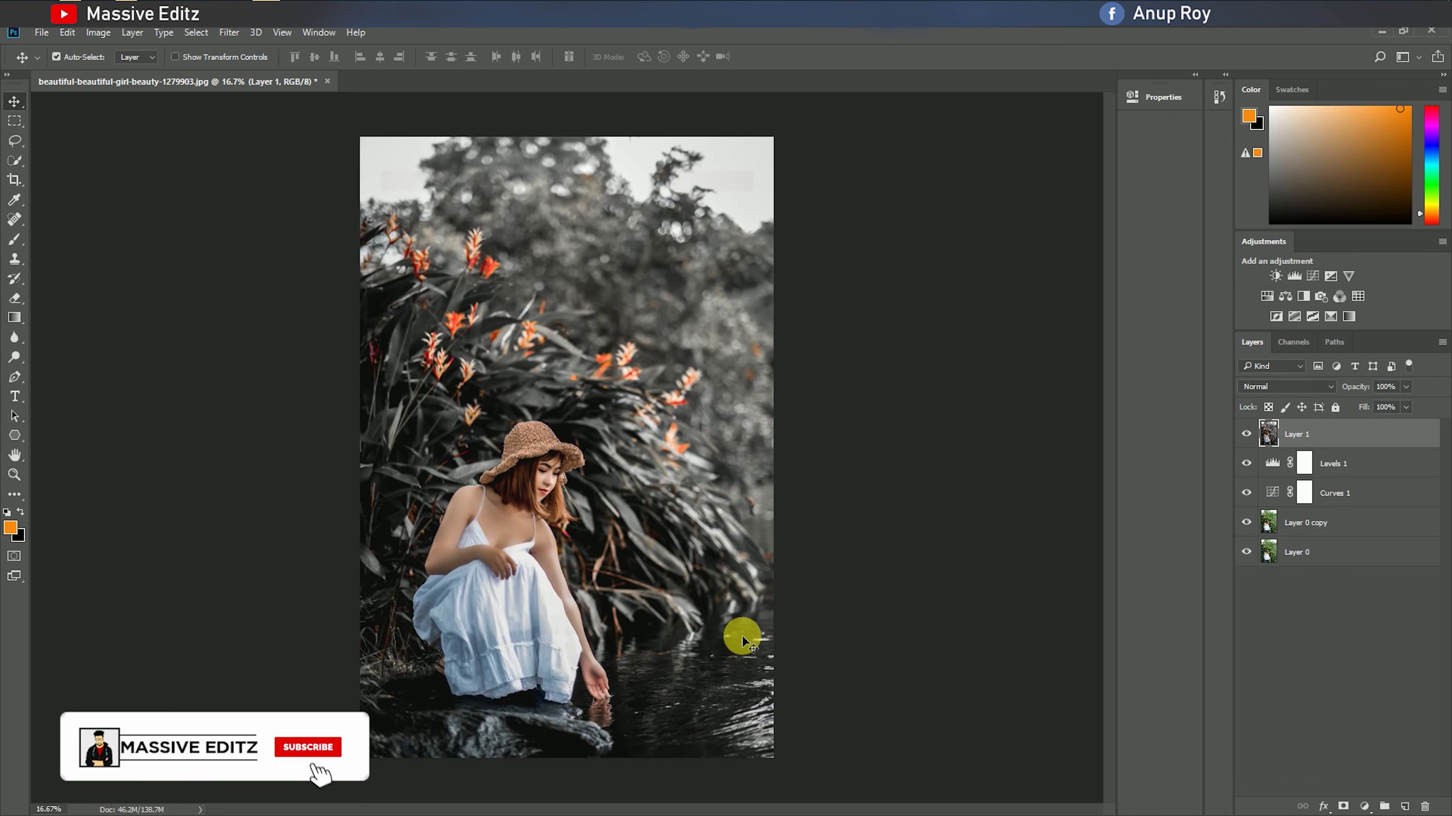
# - Hide Levels 1, Curves 1 and Layer 0 copy, then toggle Layer 1 off and back on to compare
pyautogui.click(1246, 463)
pyautogui.click(1246, 492)
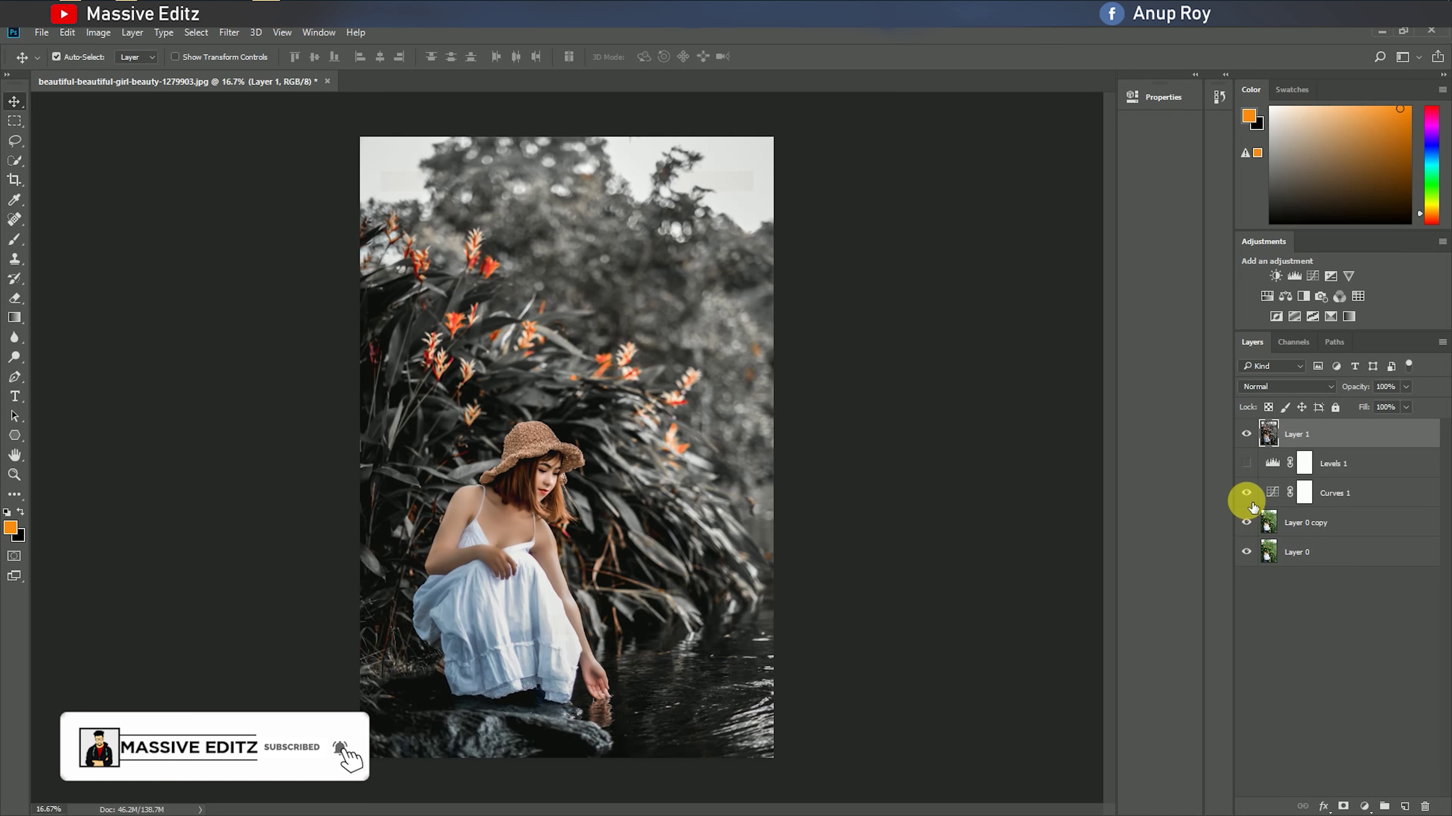
pyautogui.click(1246, 523)
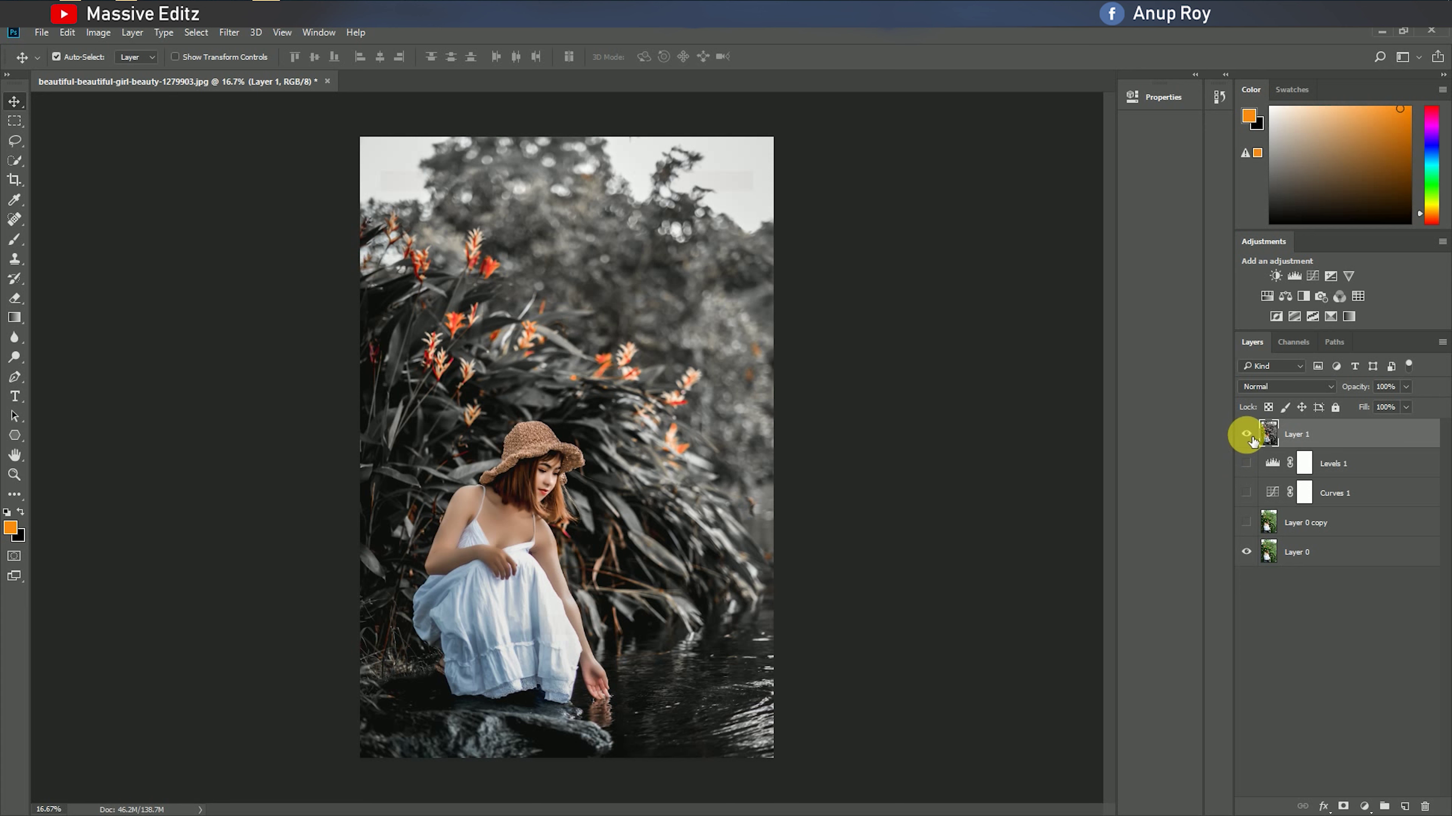
pyautogui.click(1246, 434)
pyautogui.click(1246, 435)
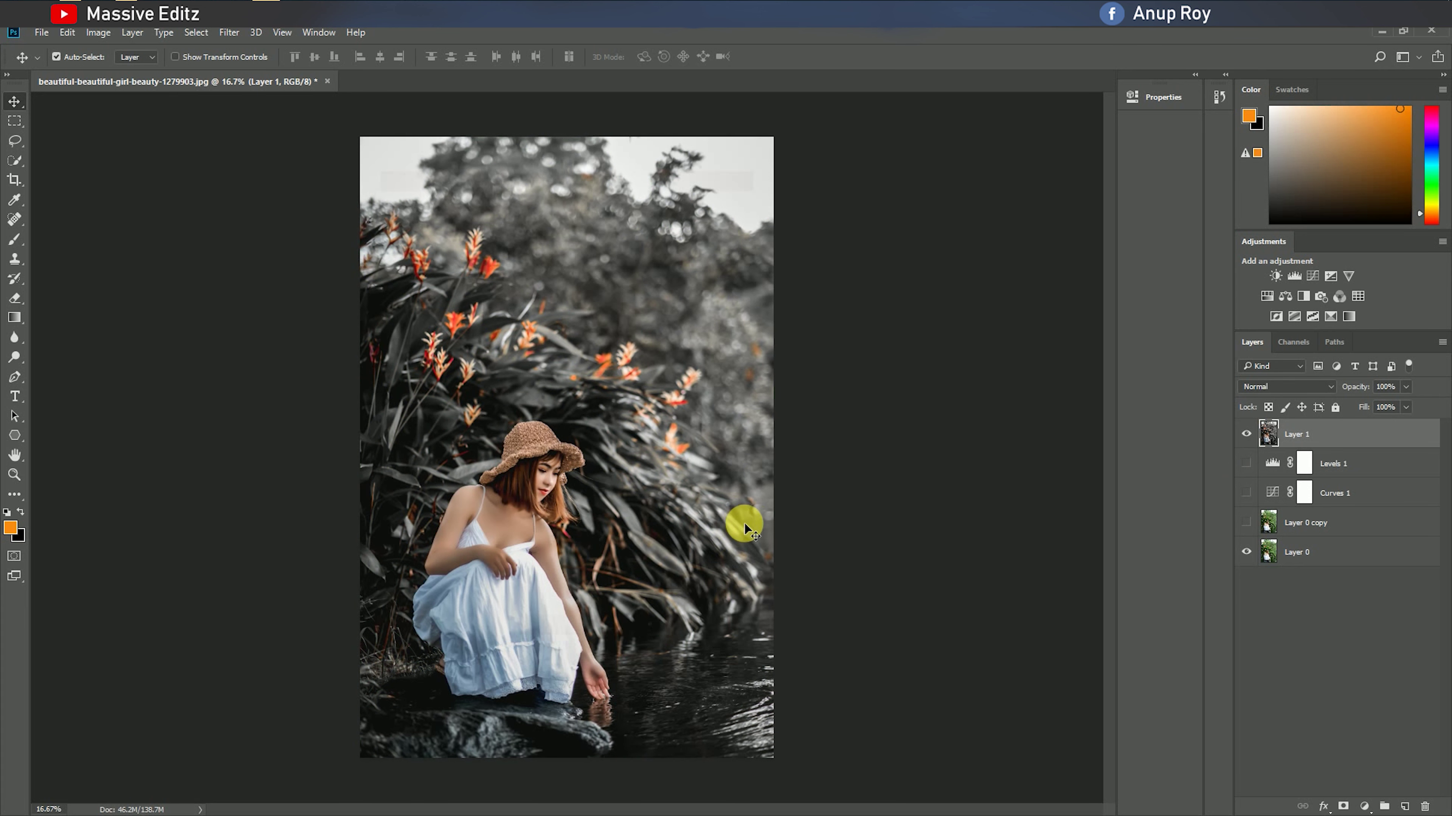